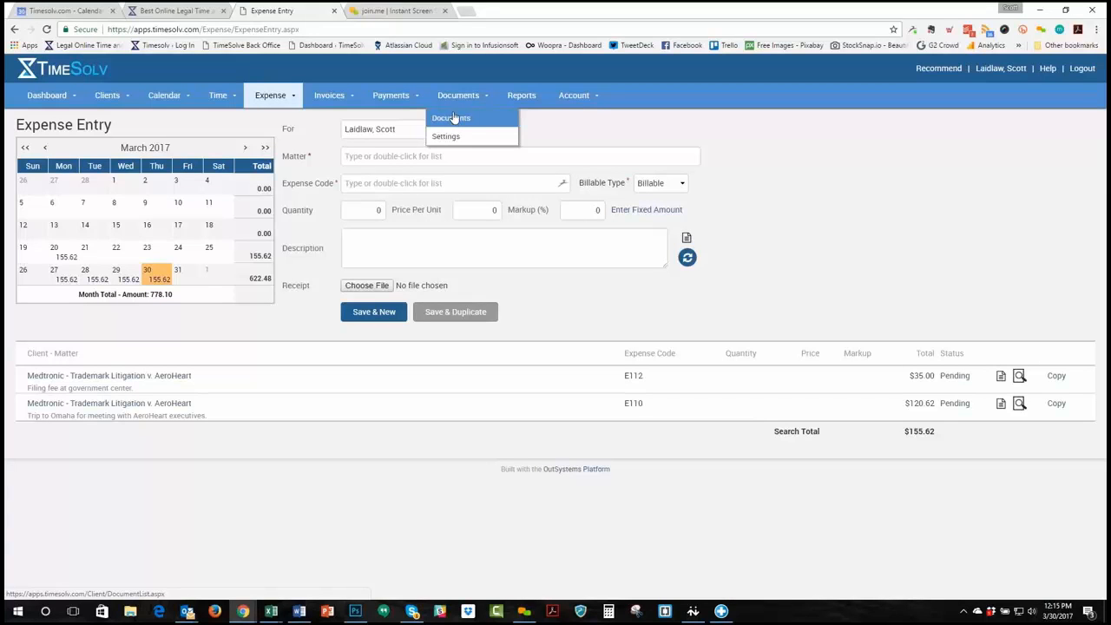
View the overall documents list and the documents of Avionte Software's Expansion Contract matter
left_click(455, 120)
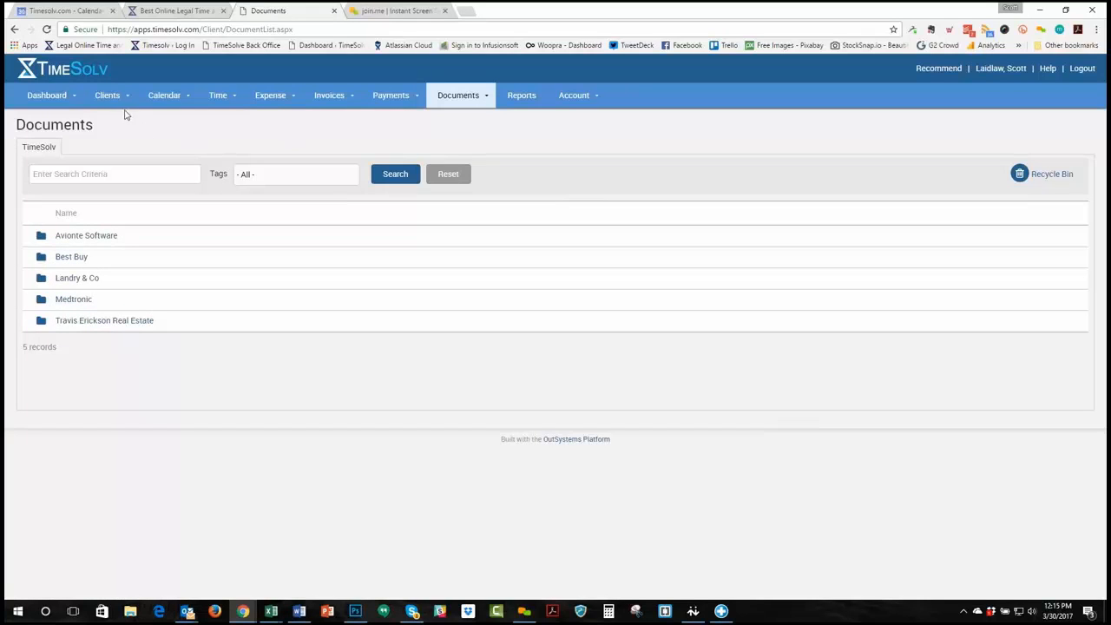
mouse_move(108, 100)
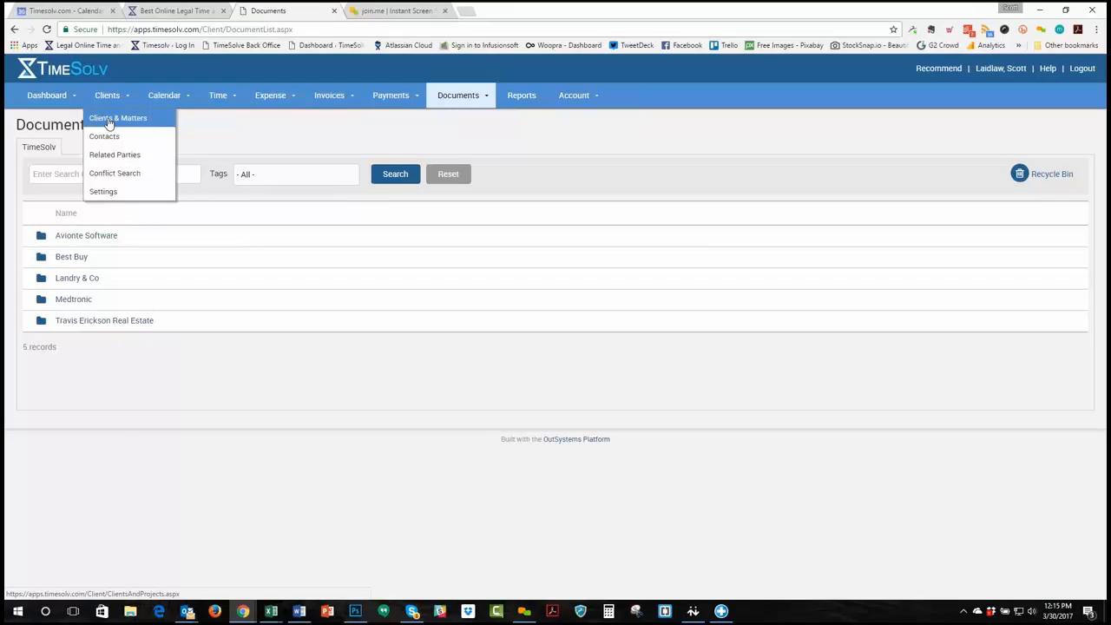
left_click(110, 121)
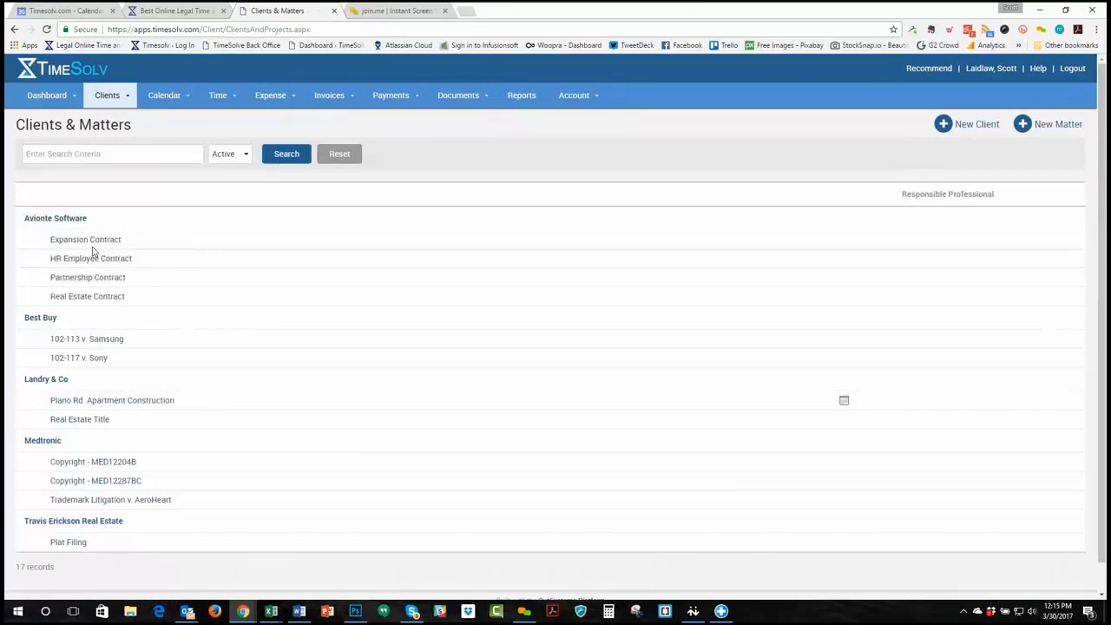
left_click(89, 243)
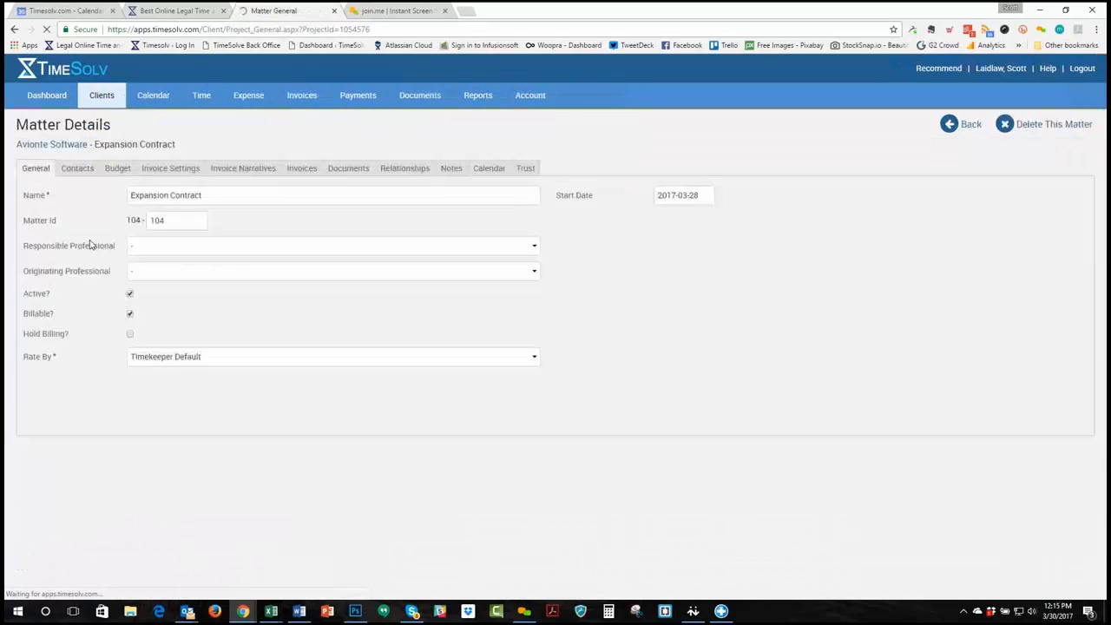
left_click(346, 172)
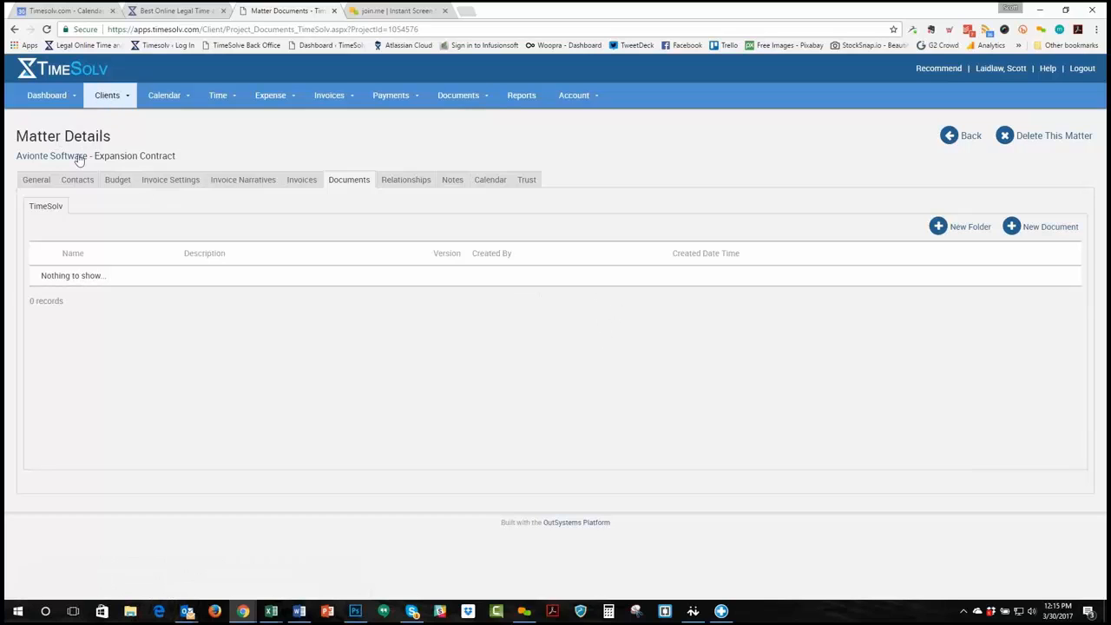
Return to the overall documents list and open the document tag settings
left_click(448, 96)
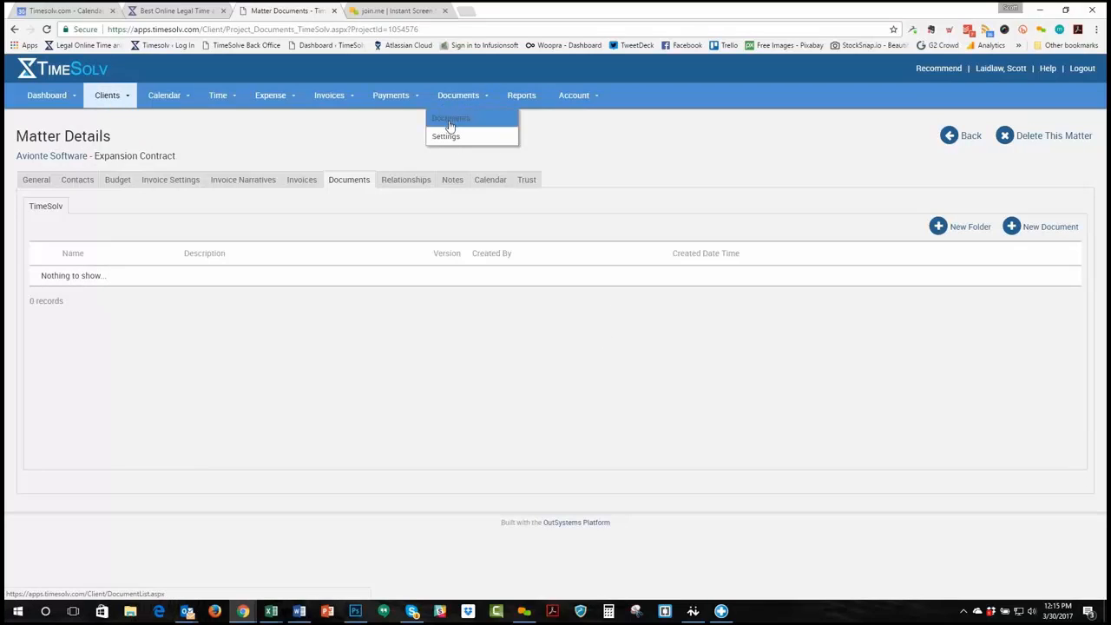
left_click(448, 120)
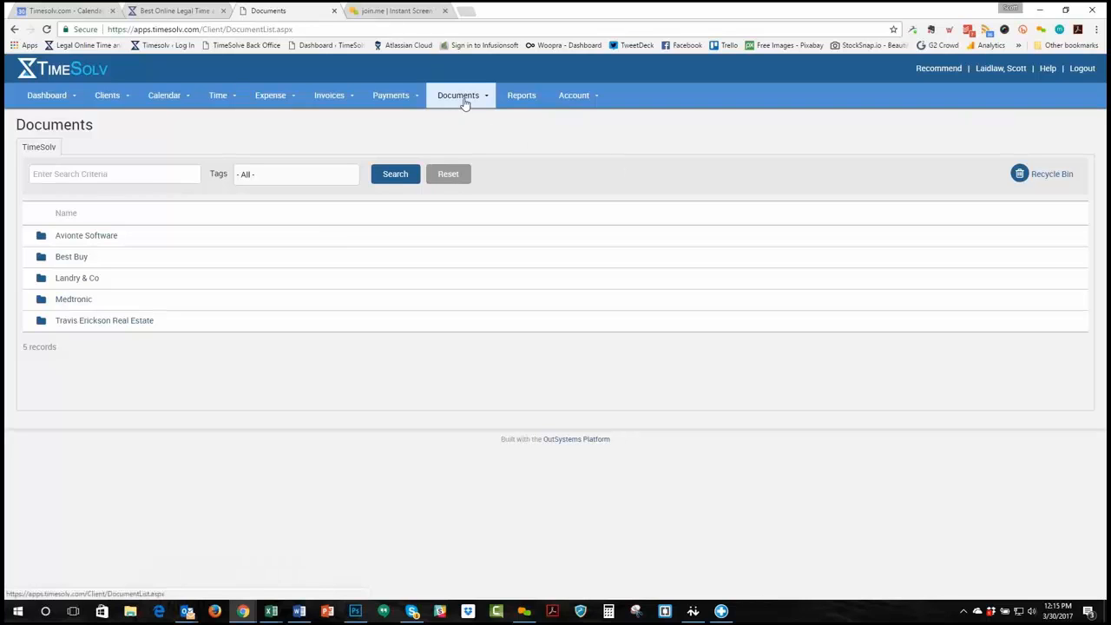
mouse_move(466, 102)
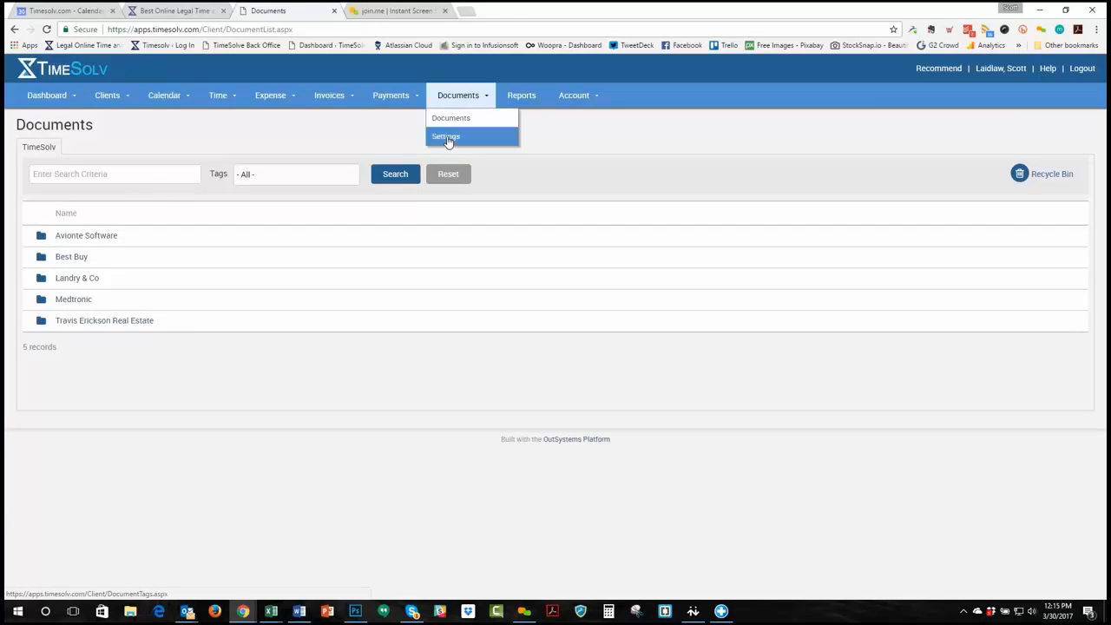
left_click(447, 138)
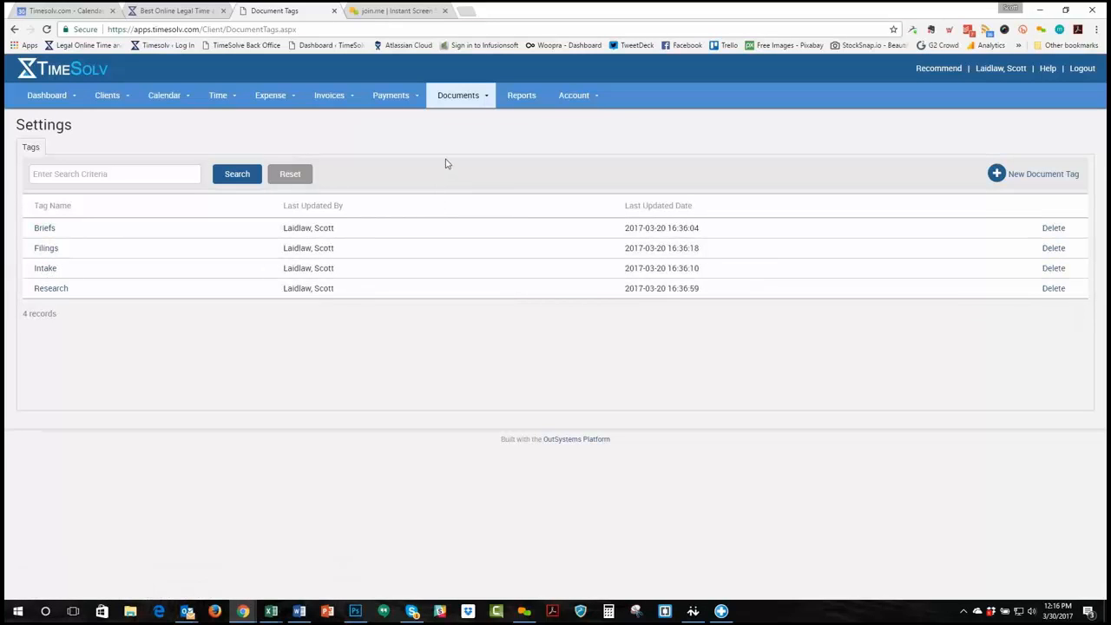
Set the tag filter of the overall documents list to Briefs and Filings
left_click(460, 98)
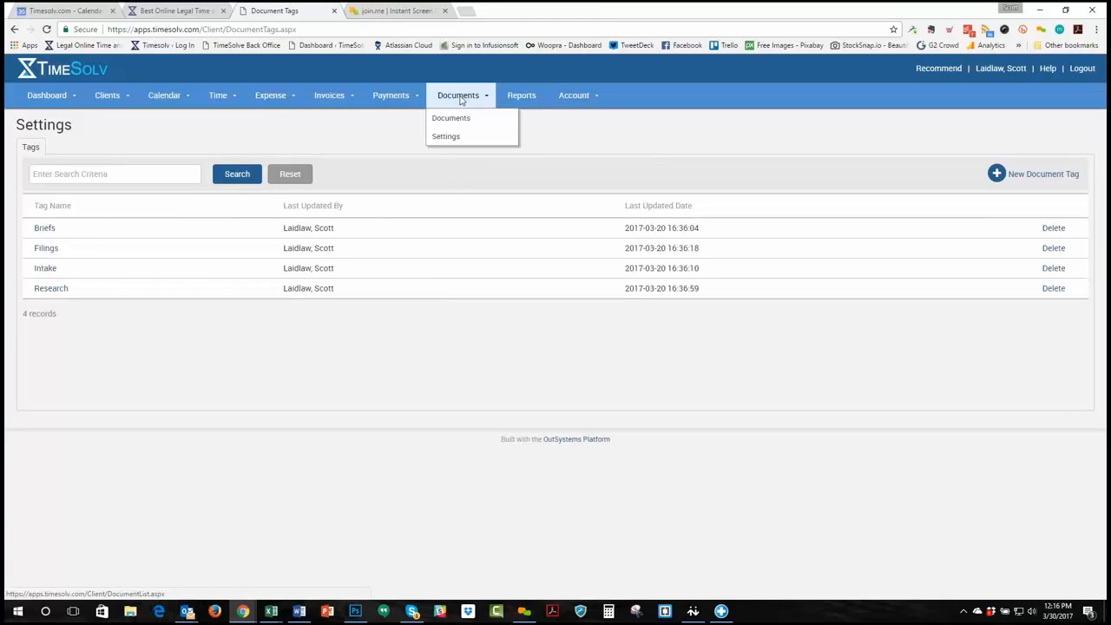
left_click(453, 121)
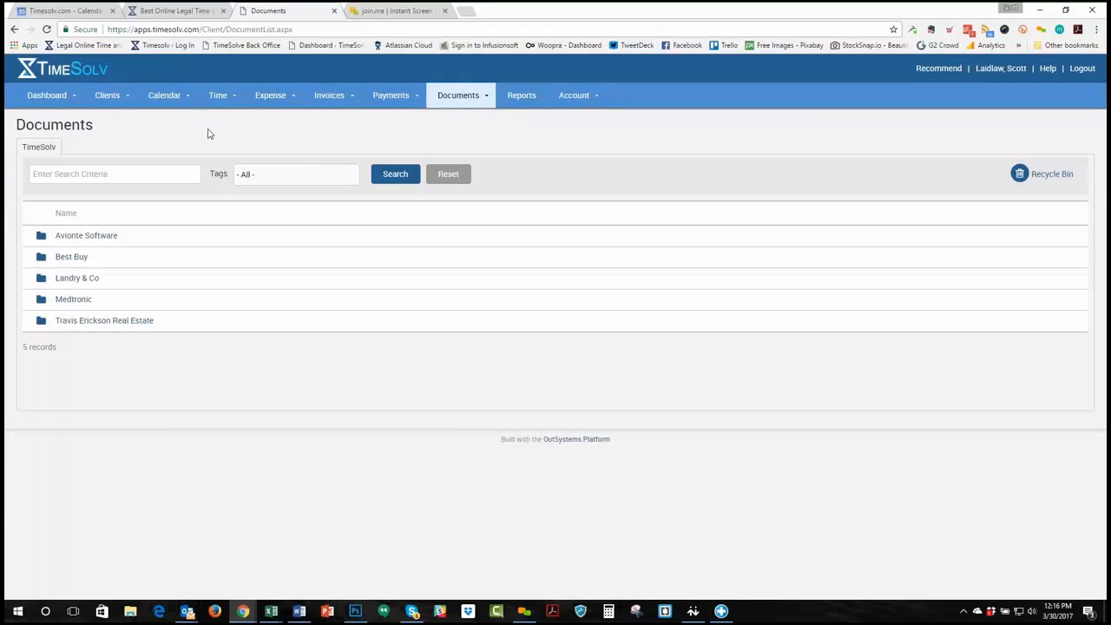
left_click(238, 177)
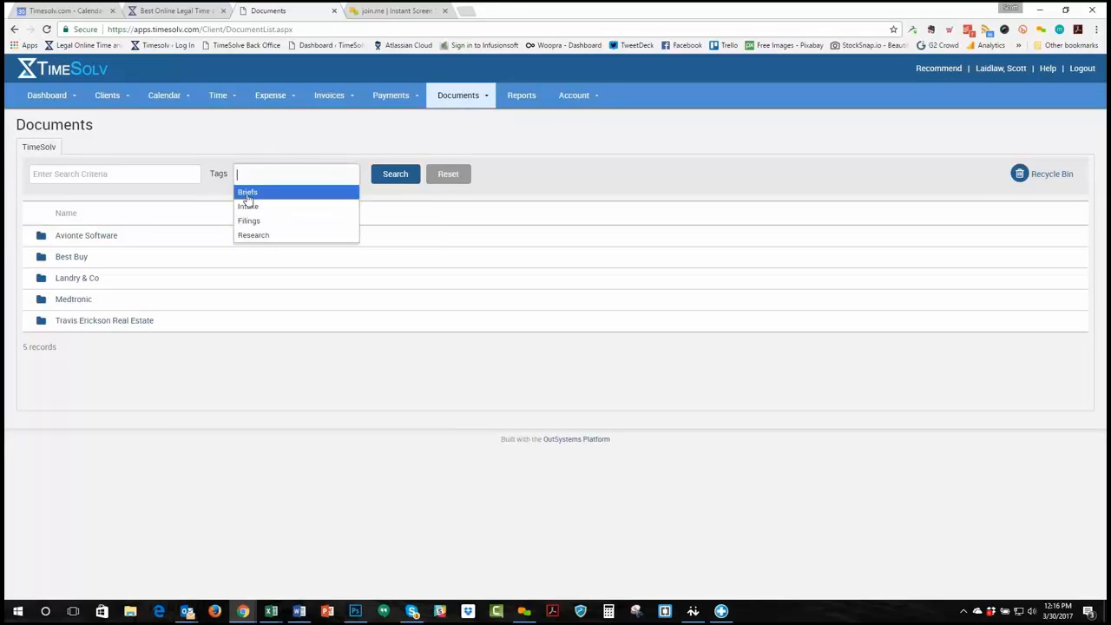
left_click(247, 193)
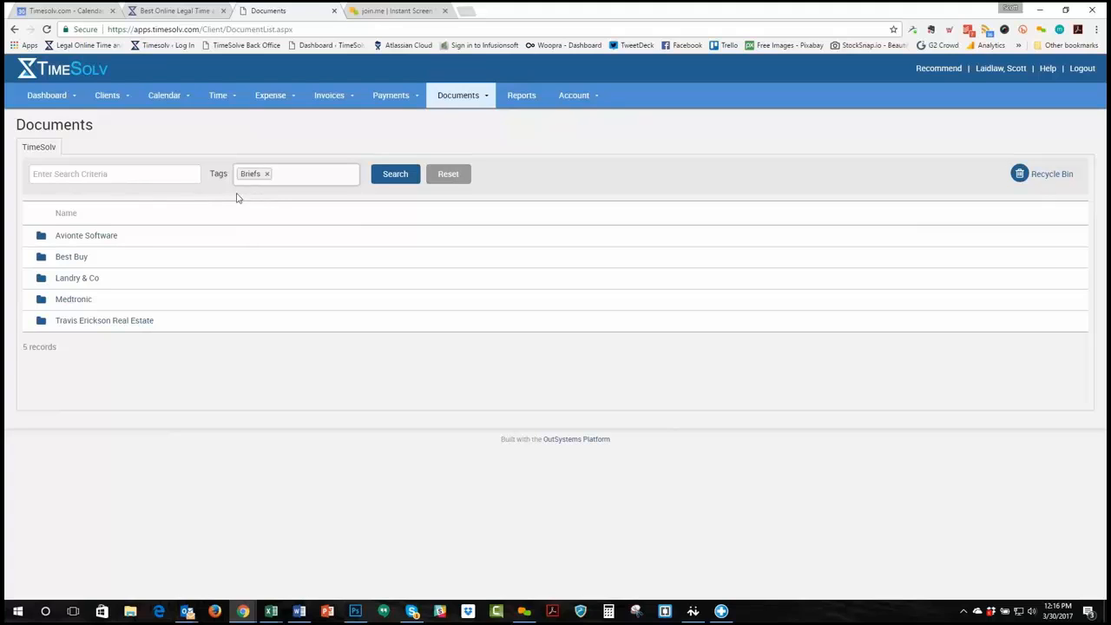
left_click(292, 177)
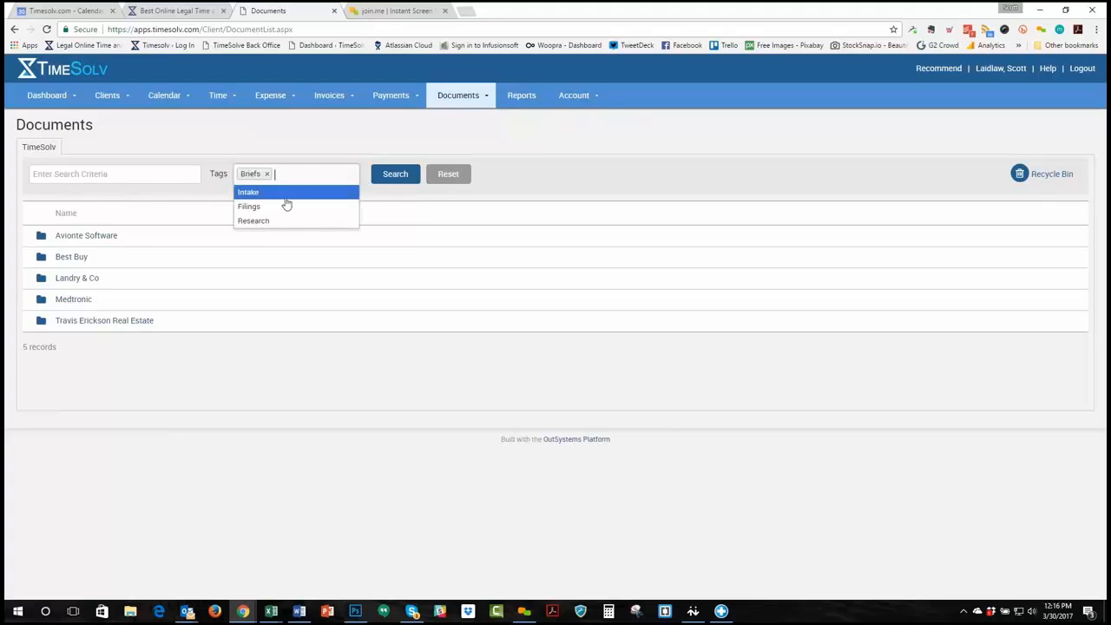
left_click(258, 210)
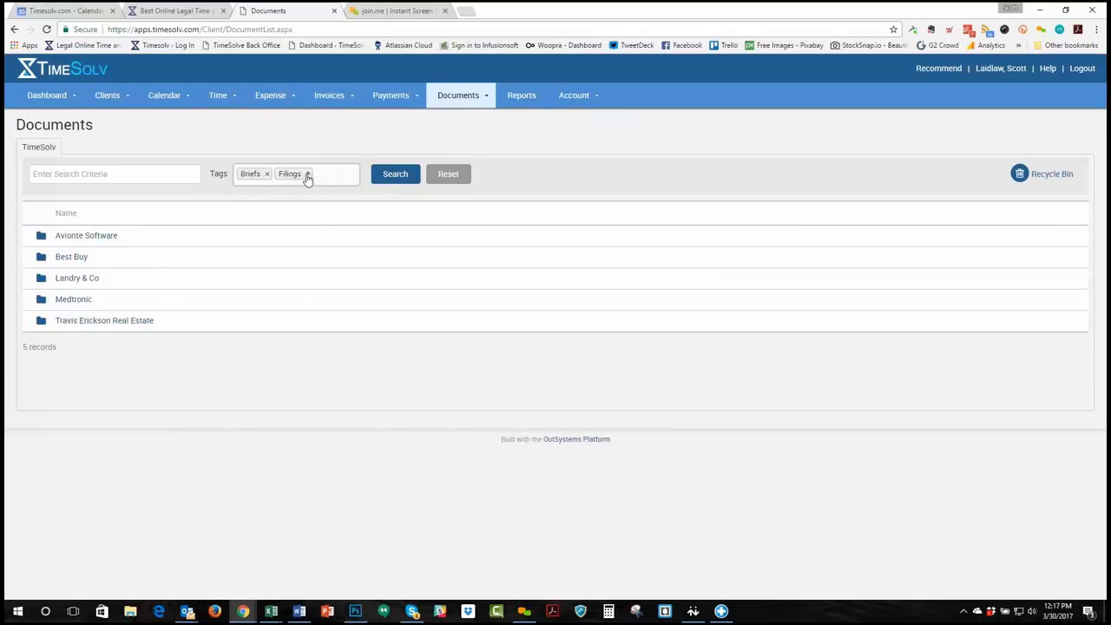
Remove the Filings and Briefs tags from the documents filter
left_click(307, 174)
left_click(267, 173)
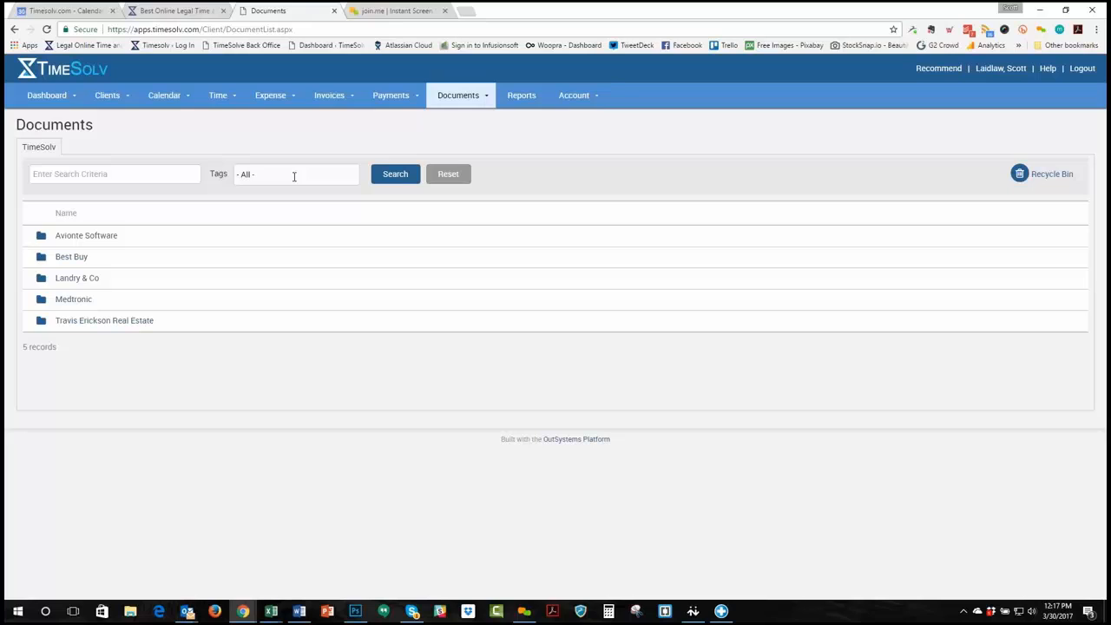
left_click(66, 174)
left_click(5, 212)
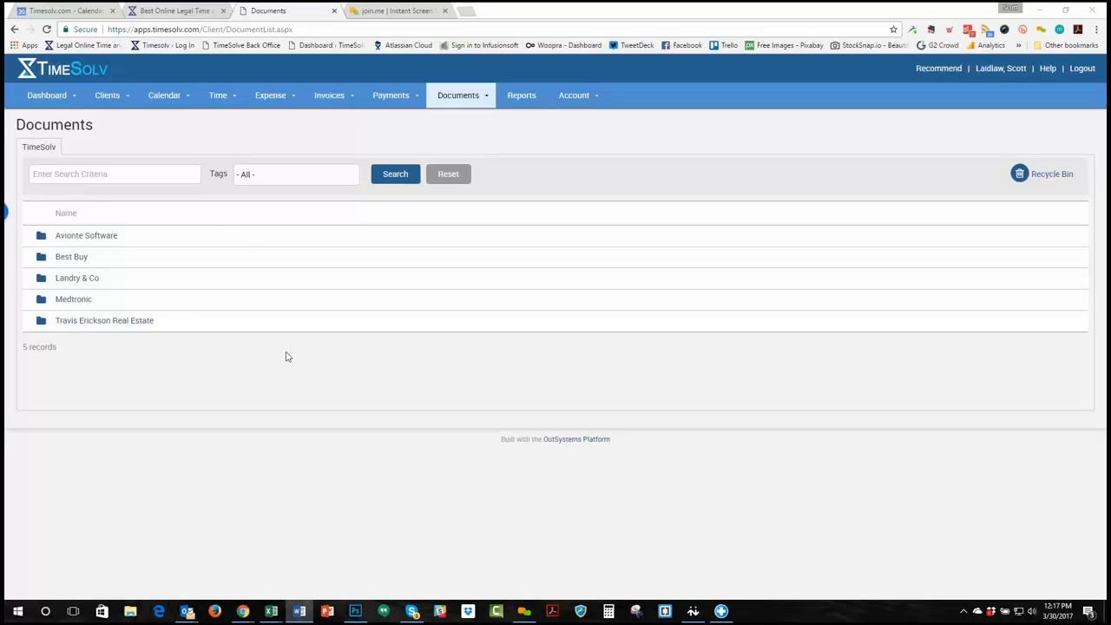
Look inside Medtronic's Copyright - MED12204B matter folder and return to the top-level client folders
left_click(72, 301)
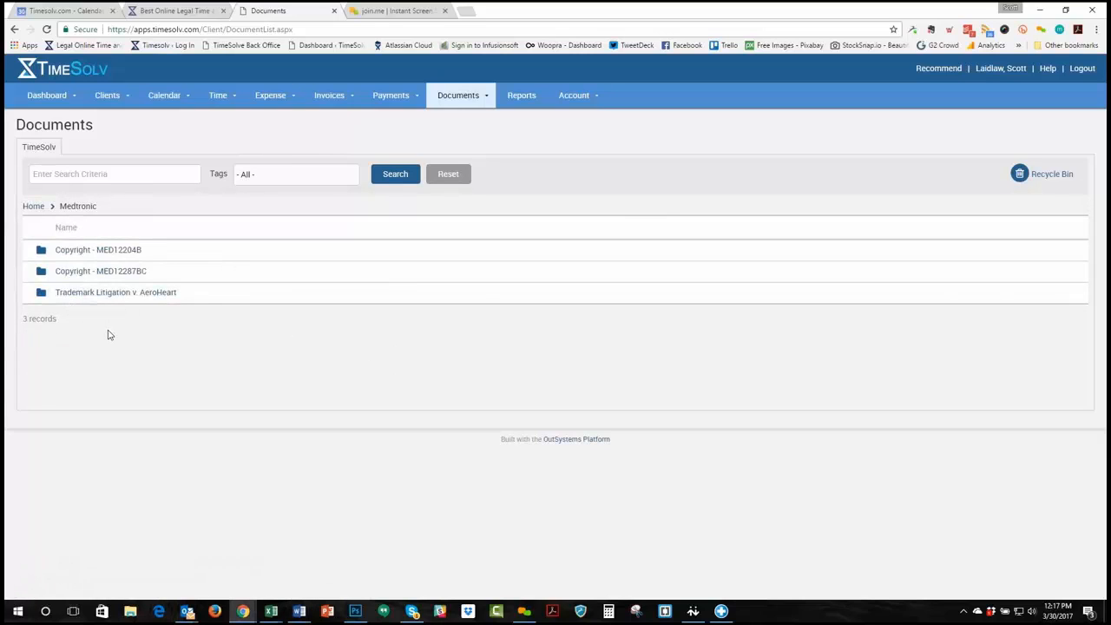
left_click(120, 251)
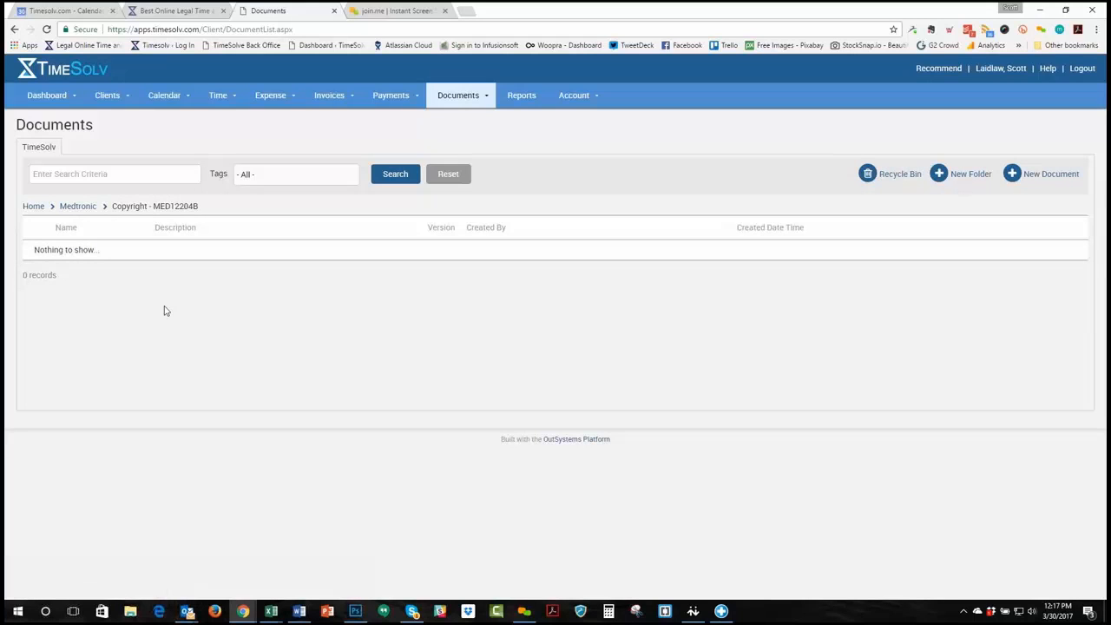
left_click(34, 209)
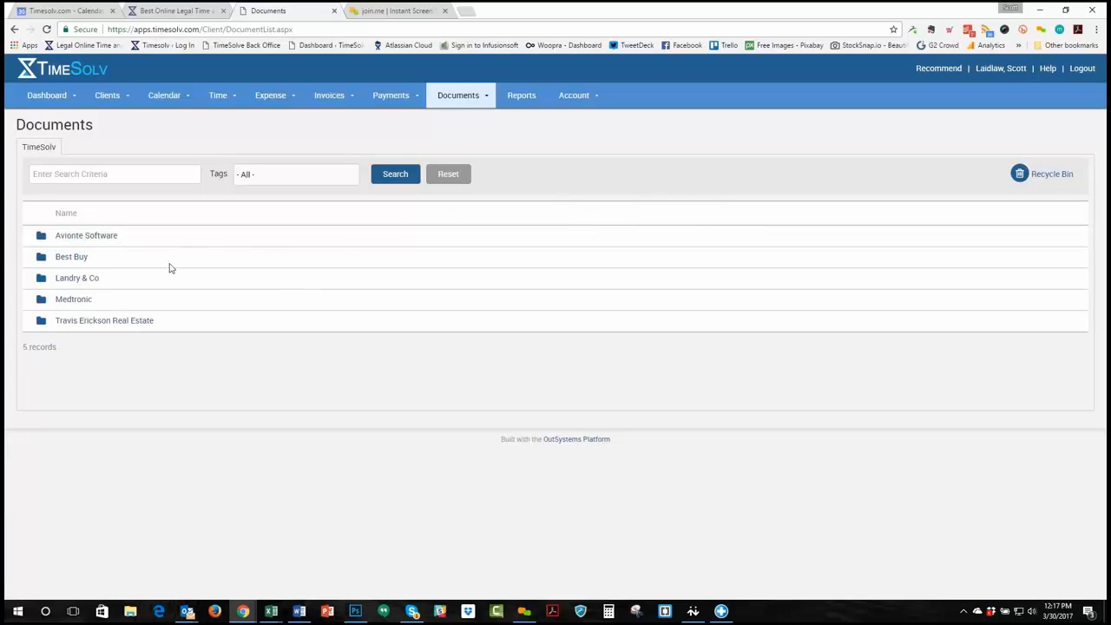
Create a folder named Intake in Medtronic's Copyright - MED12204B matter folder
left_click(78, 300)
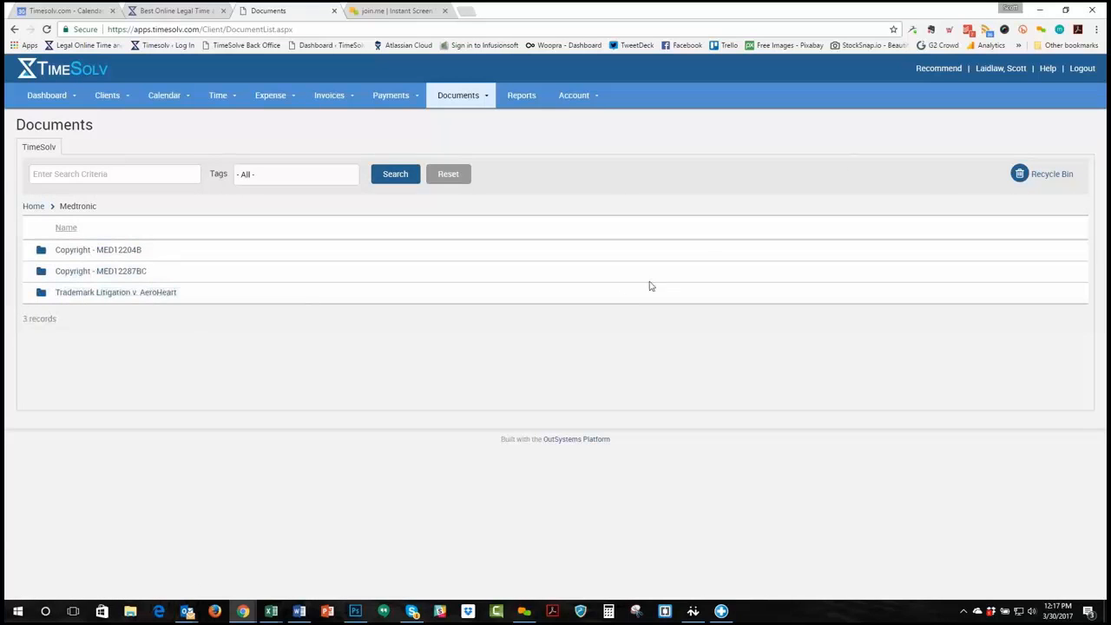
left_click(118, 251)
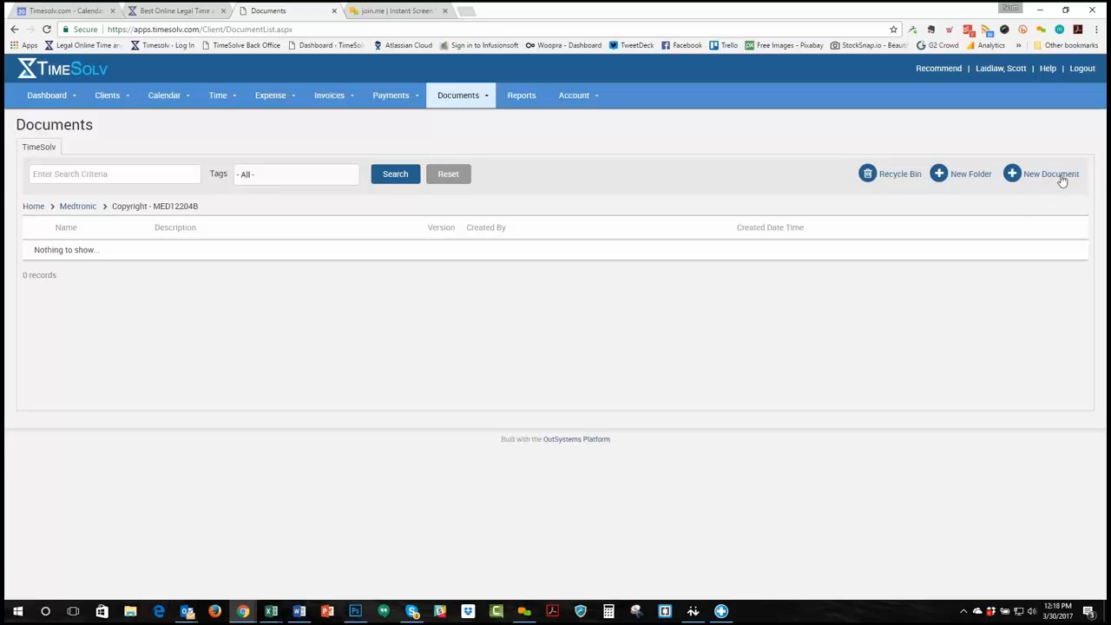
left_click(971, 174)
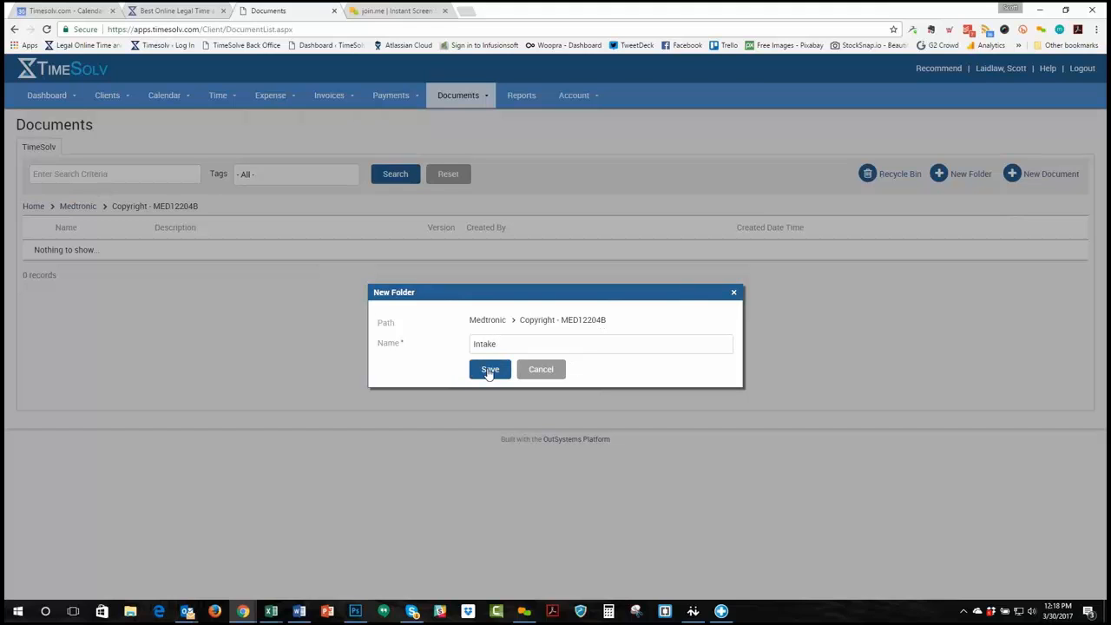
left_click(489, 370)
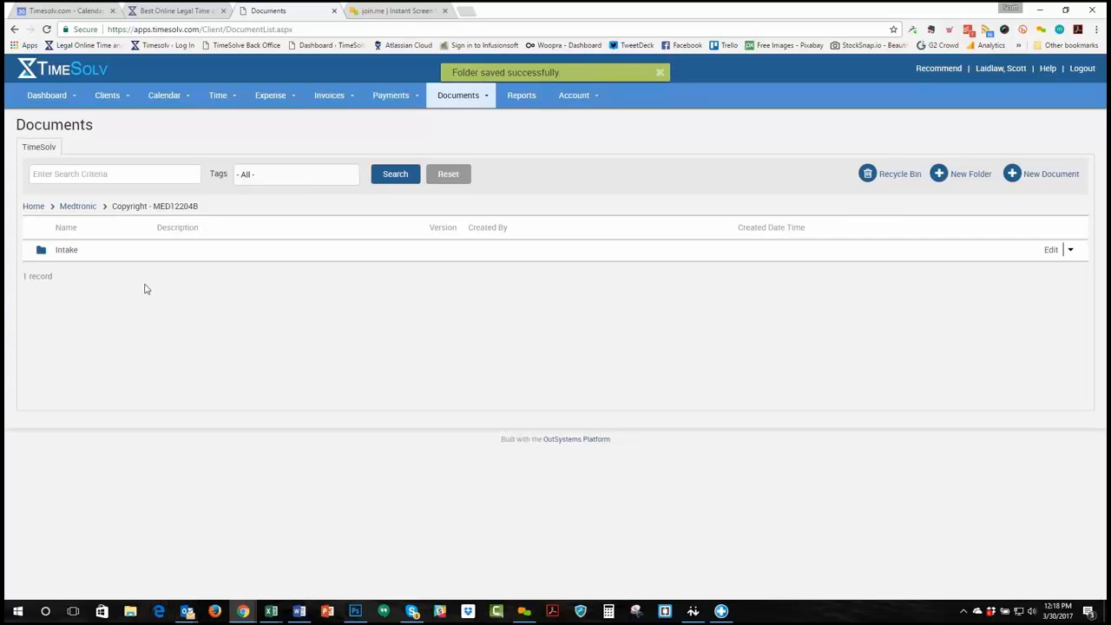
Create a folder named Sub Folder inside the Intake folder
left_click(66, 252)
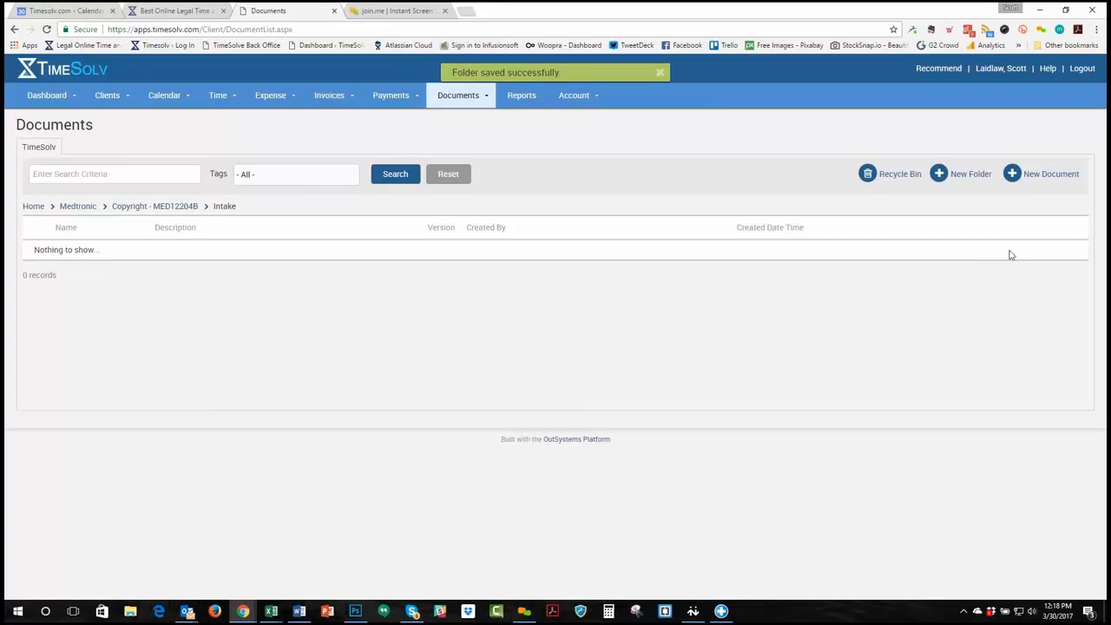
left_click(972, 176)
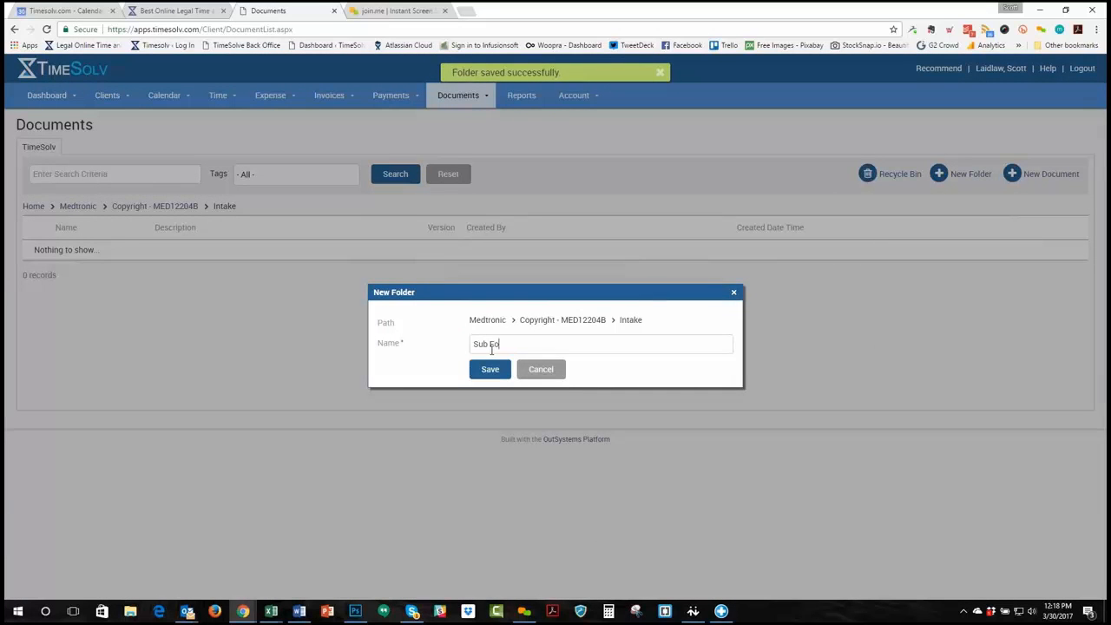
left_click(488, 372)
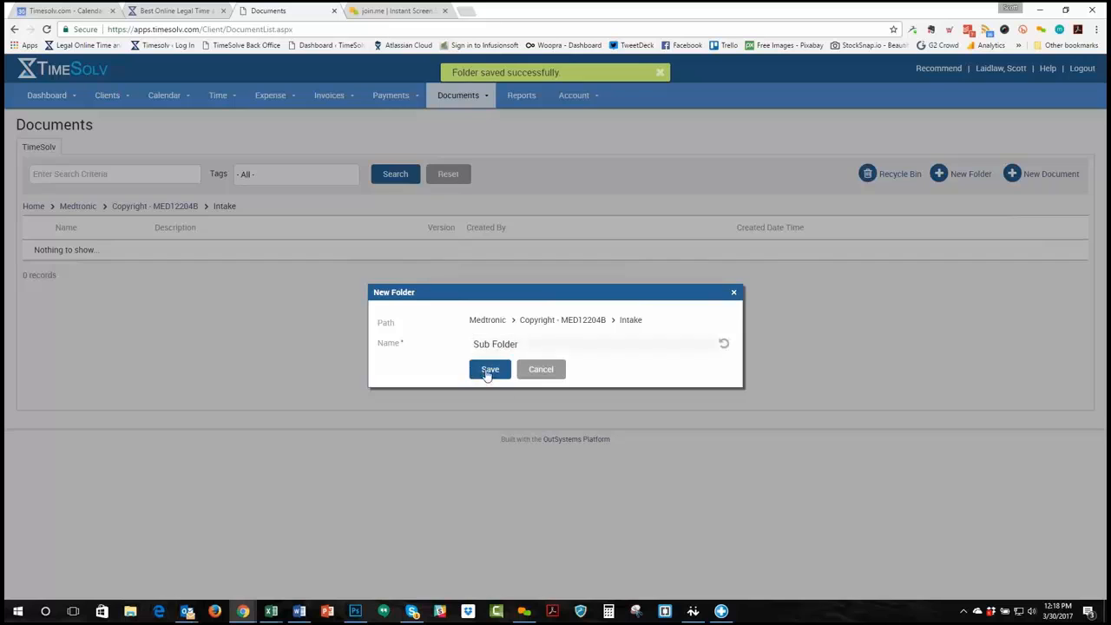
Look inside Sub Folder, go back to Intake and delete Sub Folder
left_click(70, 250)
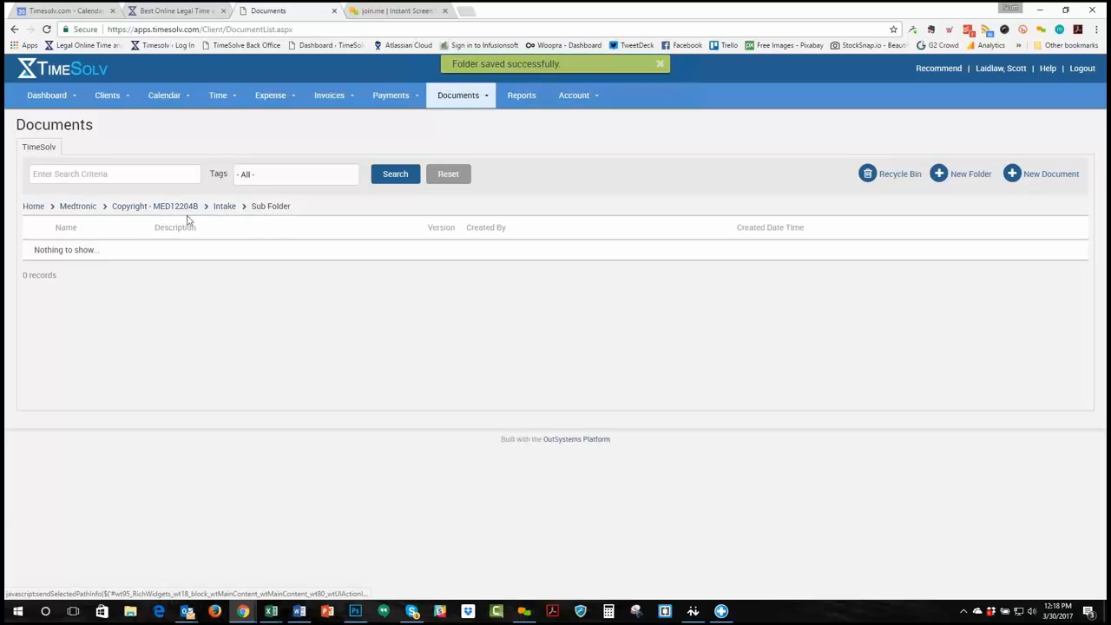
left_click(223, 207)
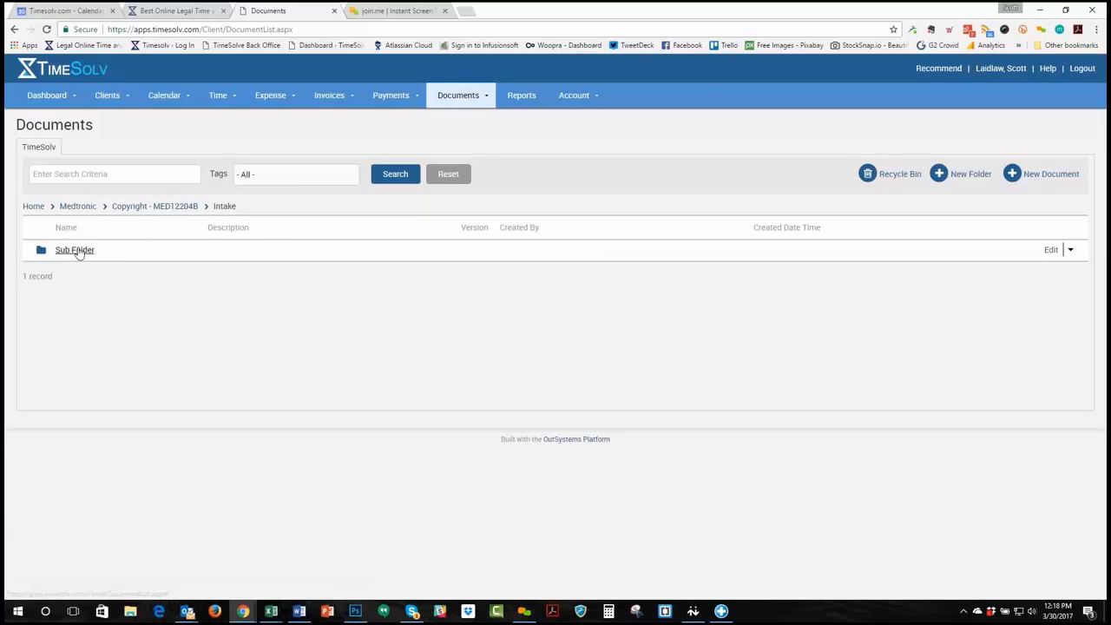
left_click(1071, 251)
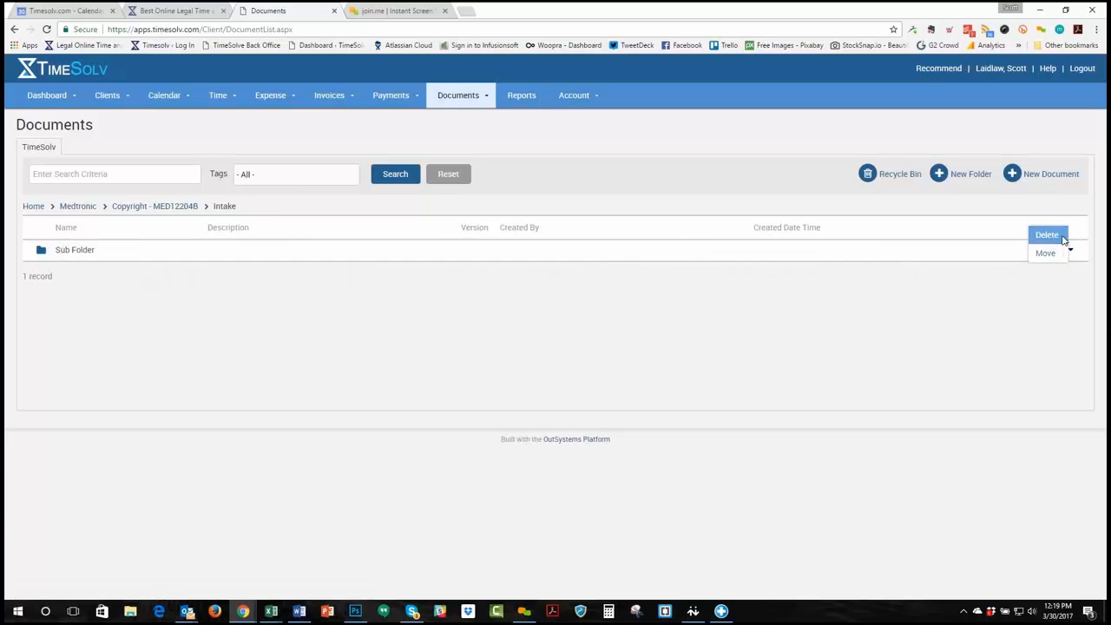
left_click(1062, 239)
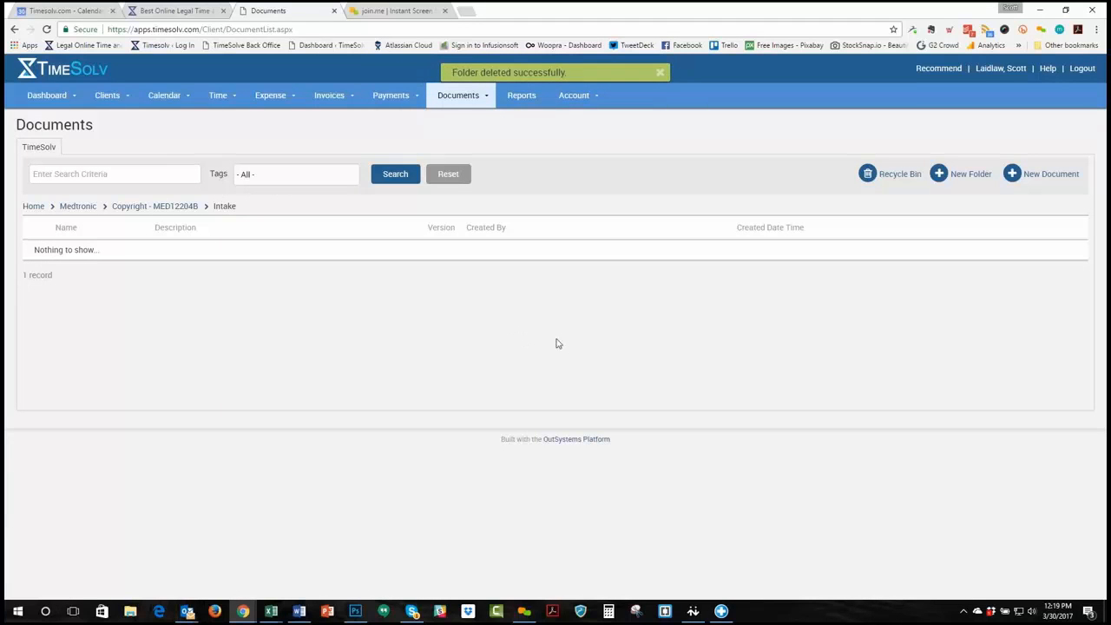
Start a new document in the Intake folder with SAMPLE BRIEF.docx from the Webinar folder as its file
left_click(1049, 174)
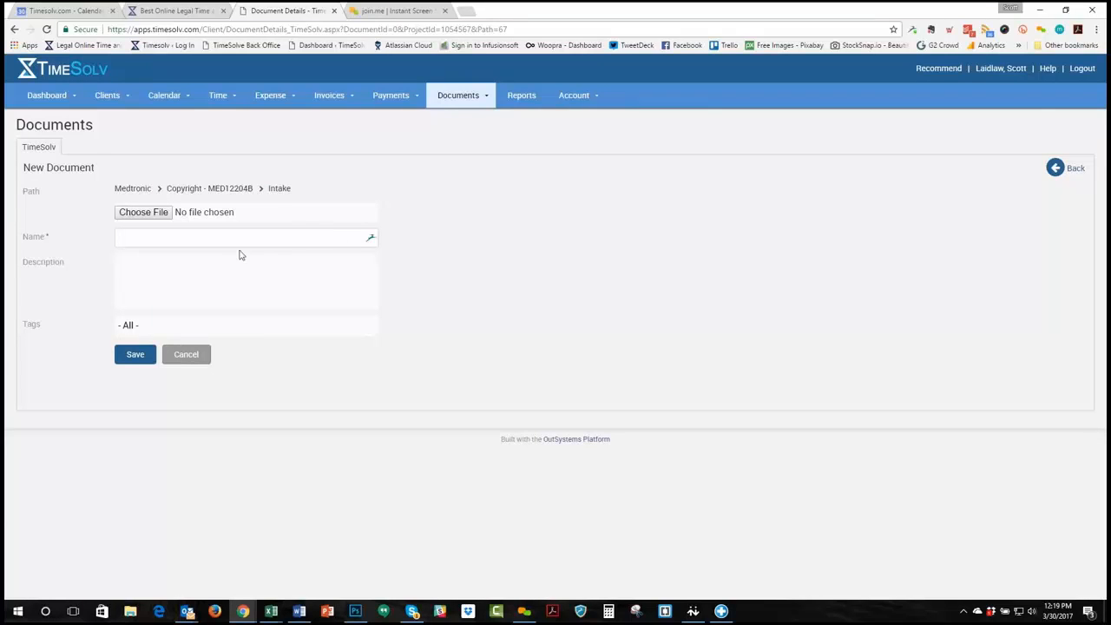
left_click(144, 213)
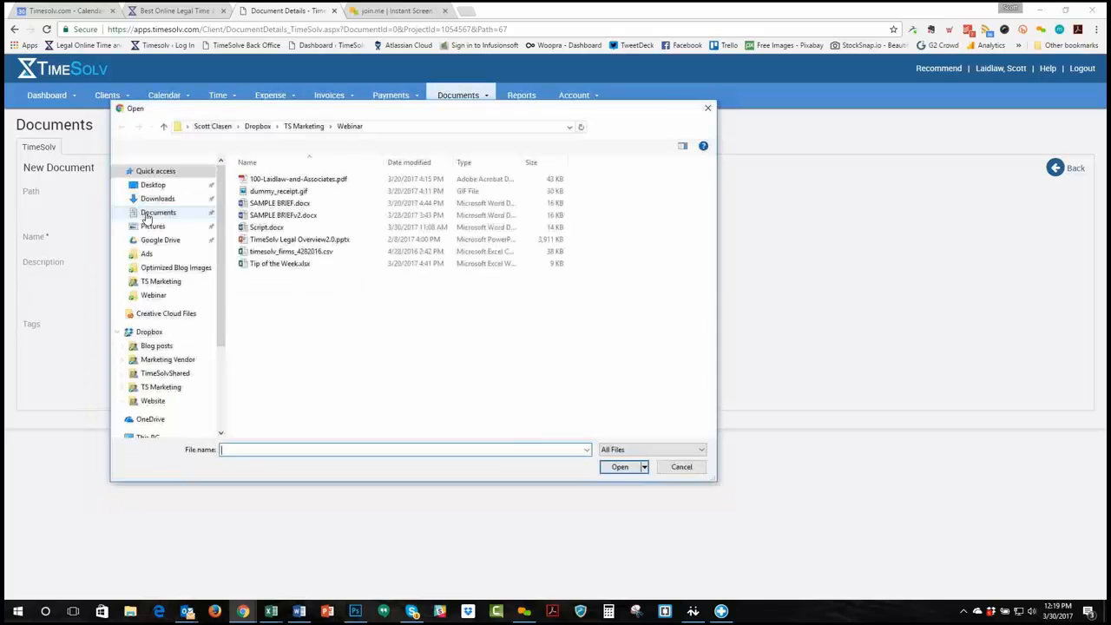
left_click(285, 204)
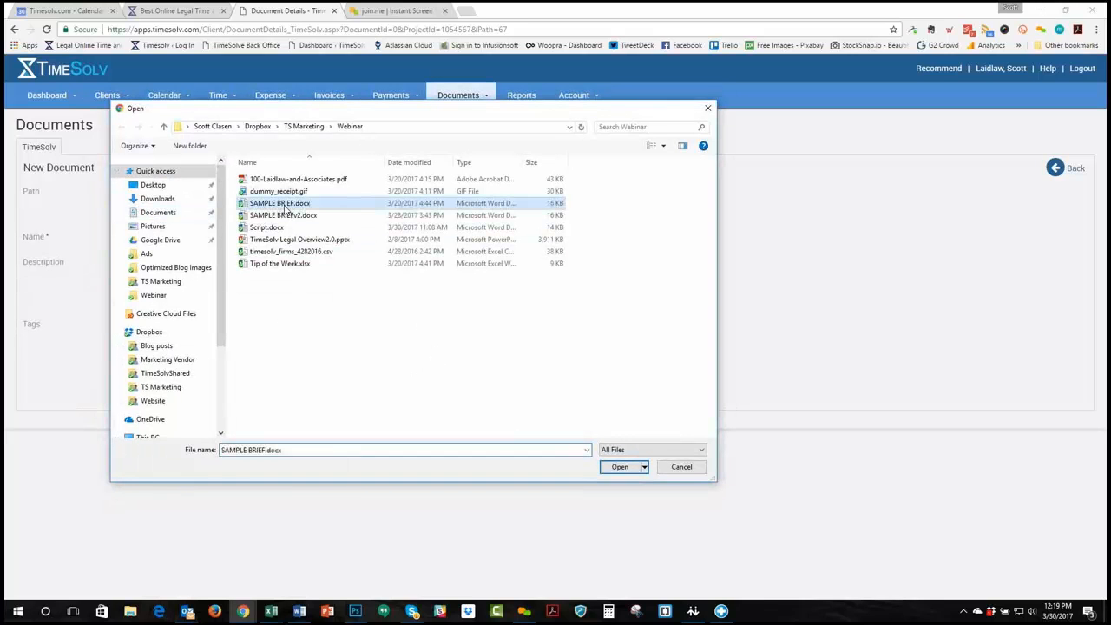
left_click(618, 468)
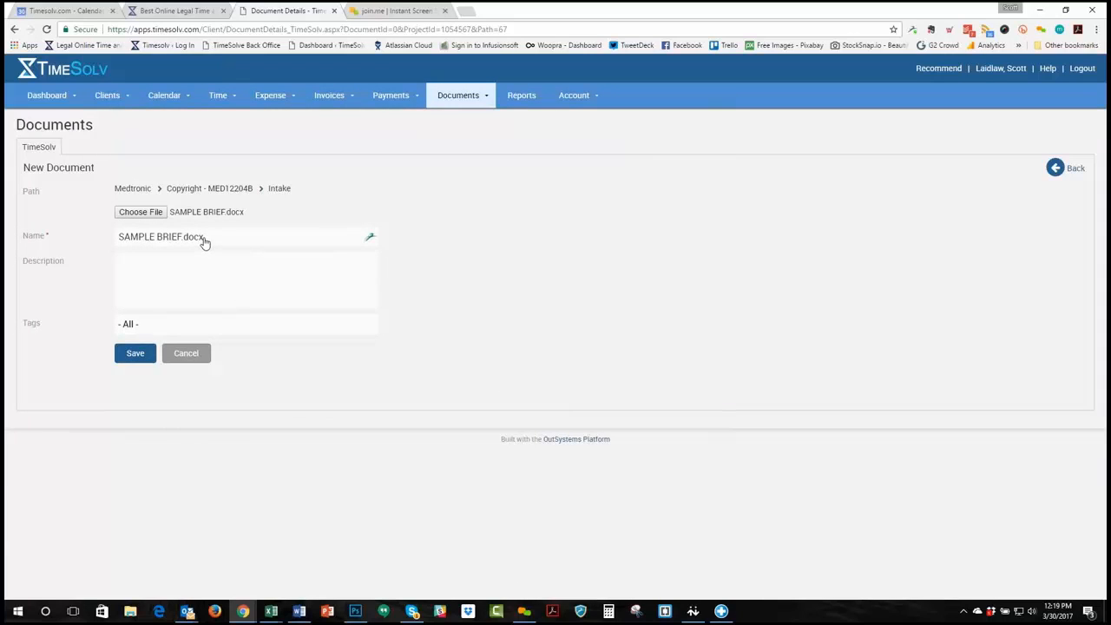
Describe SAMPLE BRIEF.docx as "Intake document for new client", tag it Intake and save the new document
left_click(149, 266)
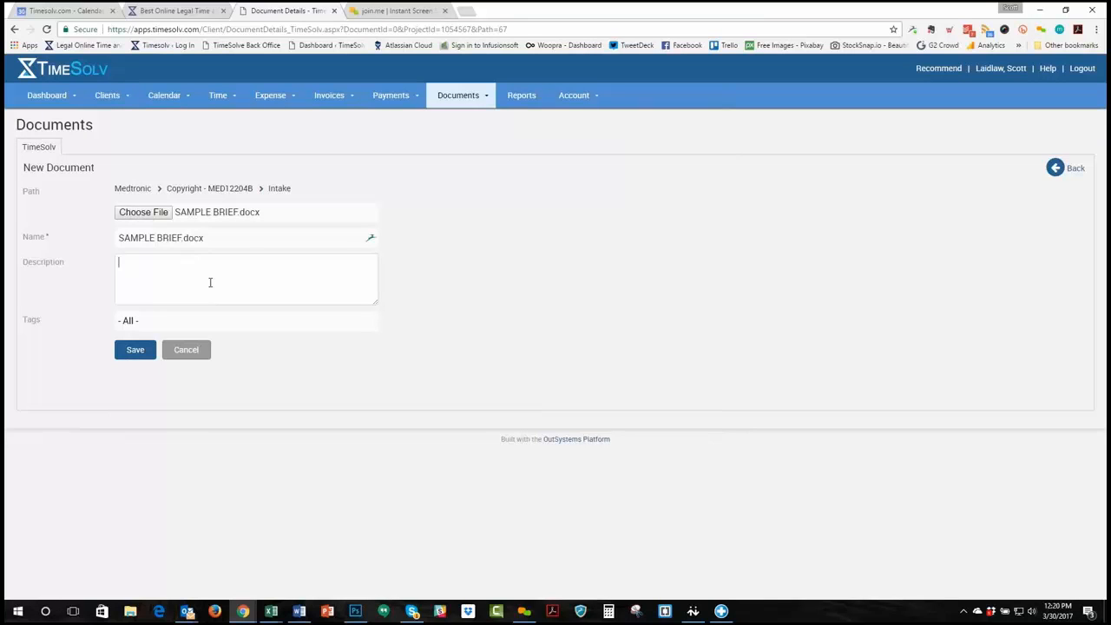
type("ake document for new client")
left_click(160, 321)
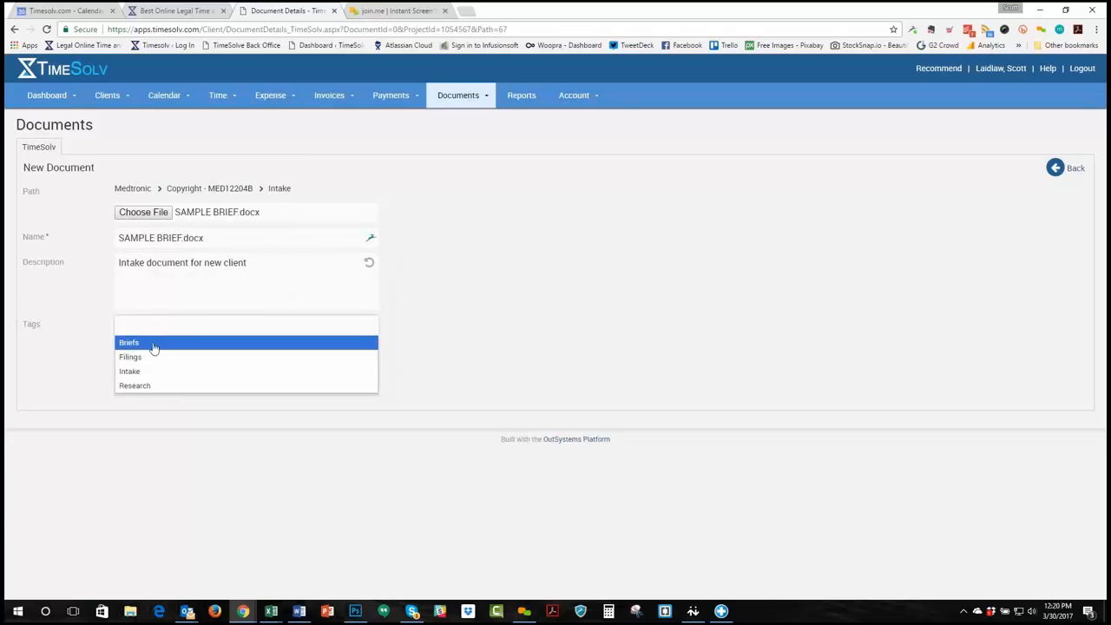
left_click(137, 373)
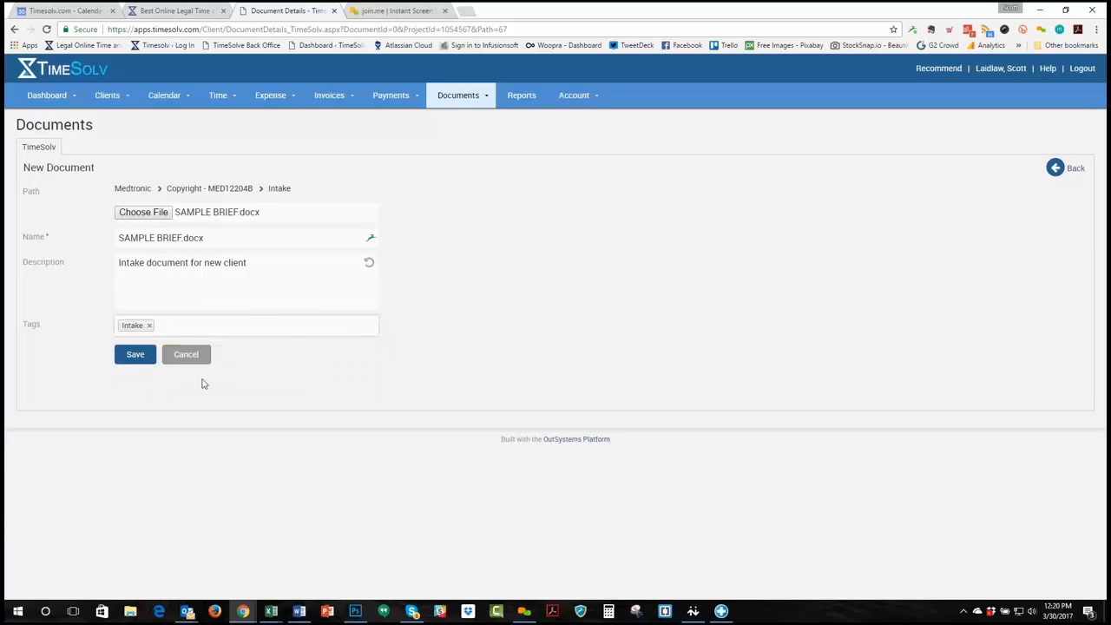
left_click(136, 357)
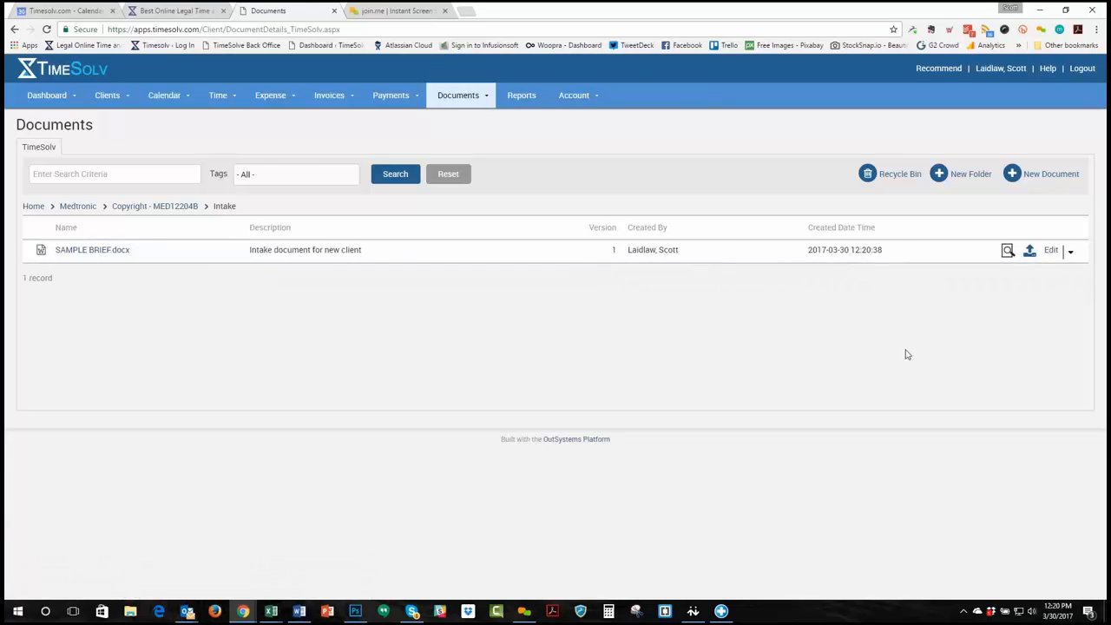
Preview SAMPLE BRIEF.docx, look through its text and the viewer options, view it full size, and close both views
left_click(1008, 252)
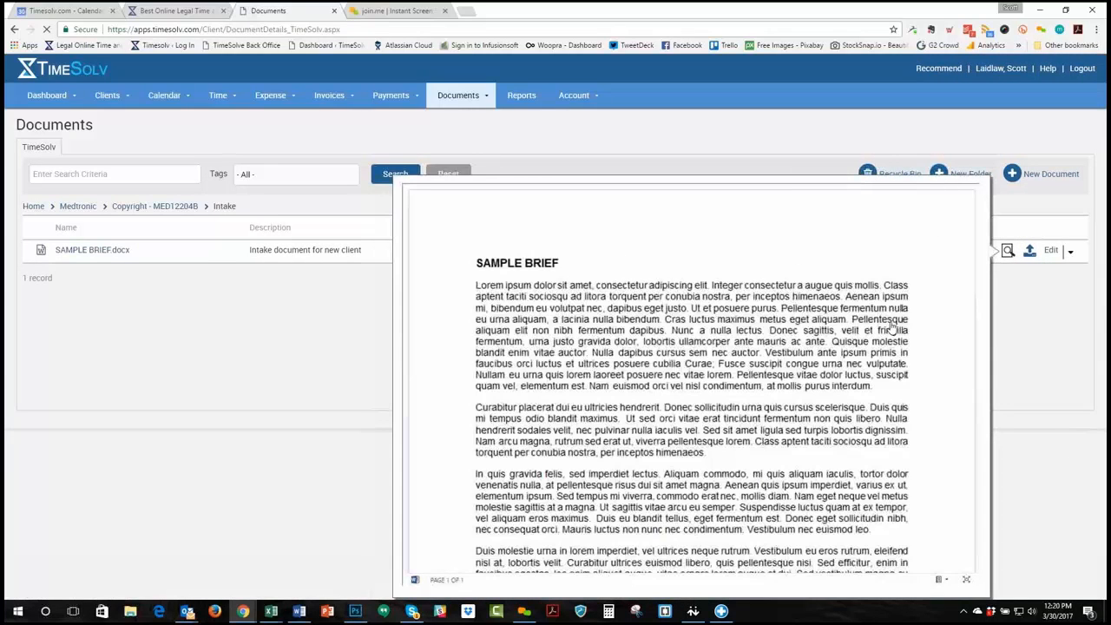
scroll(892, 328, "down", 1)
scroll(894, 330, "down", 1)
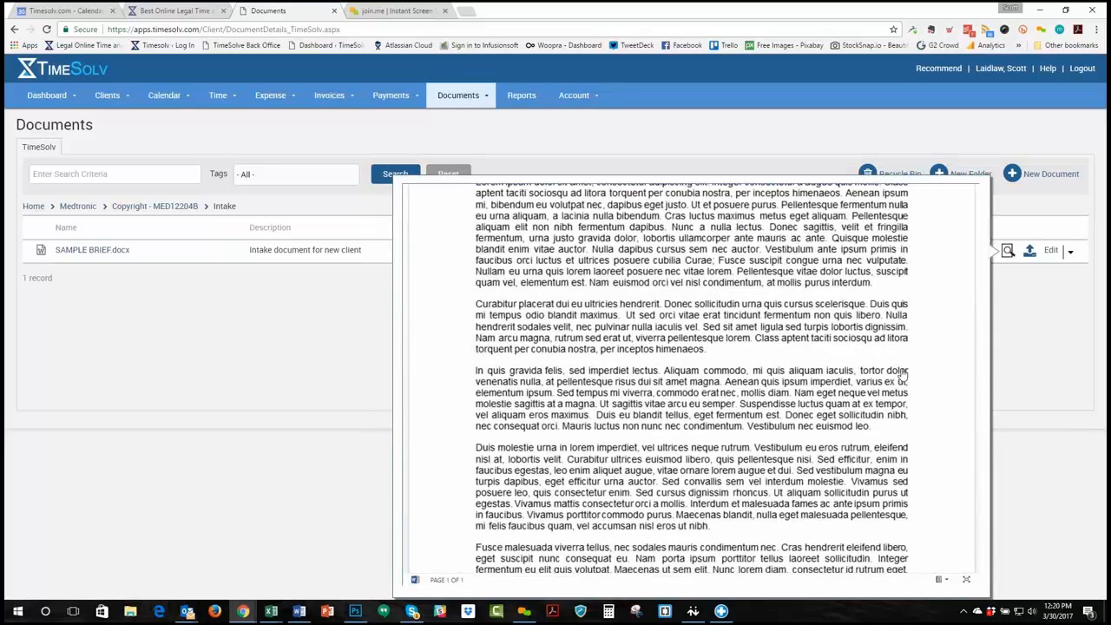
left_click(943, 583)
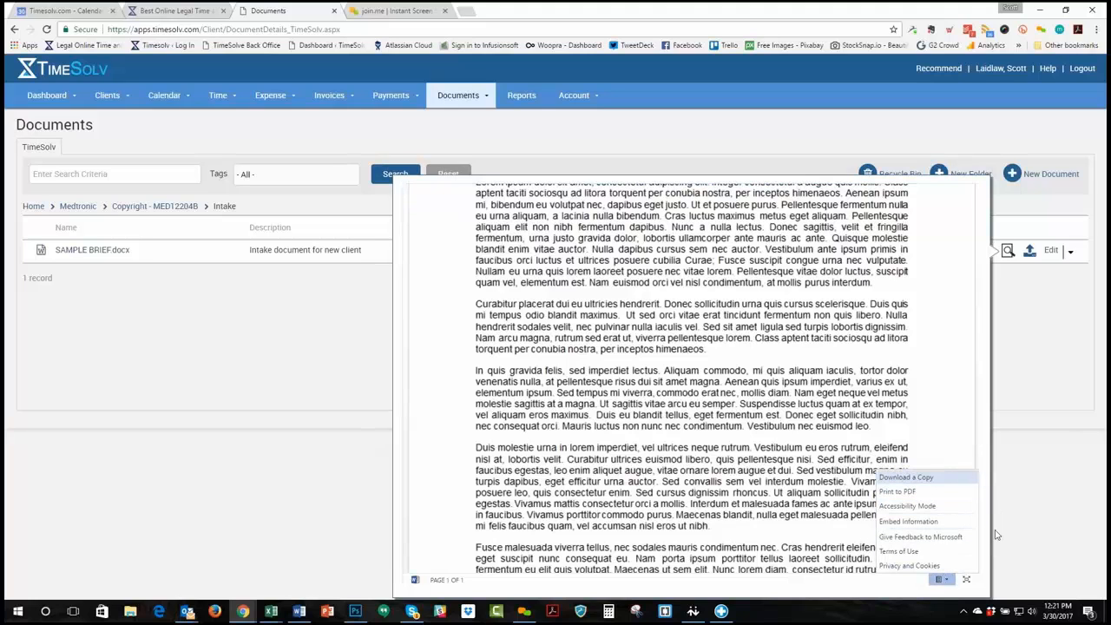
left_click(966, 580)
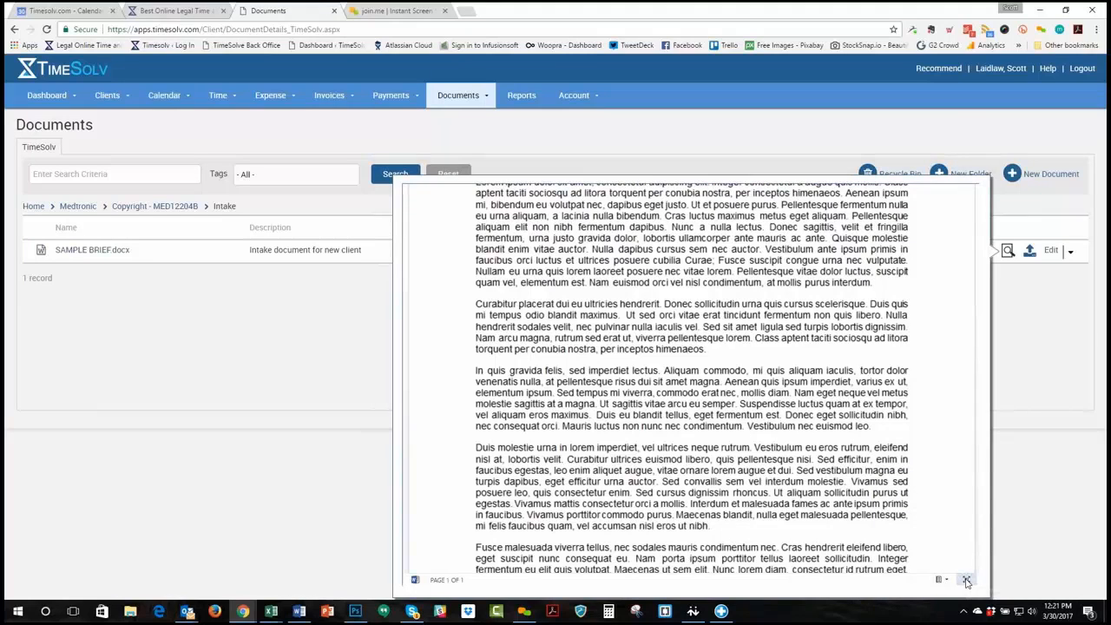
left_click(966, 580)
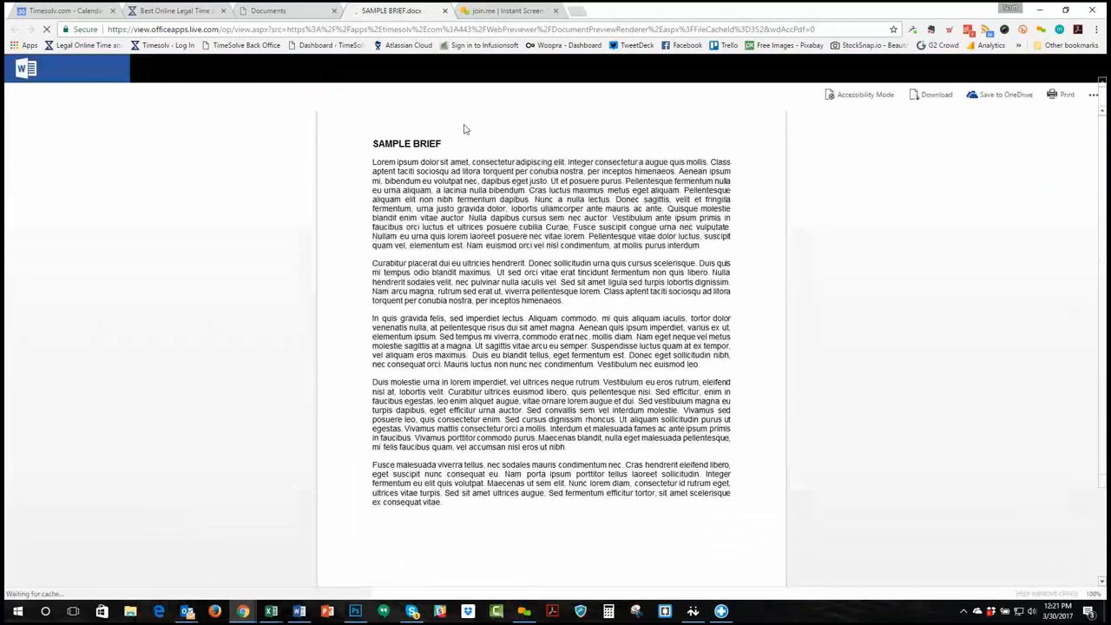
left_click(445, 10)
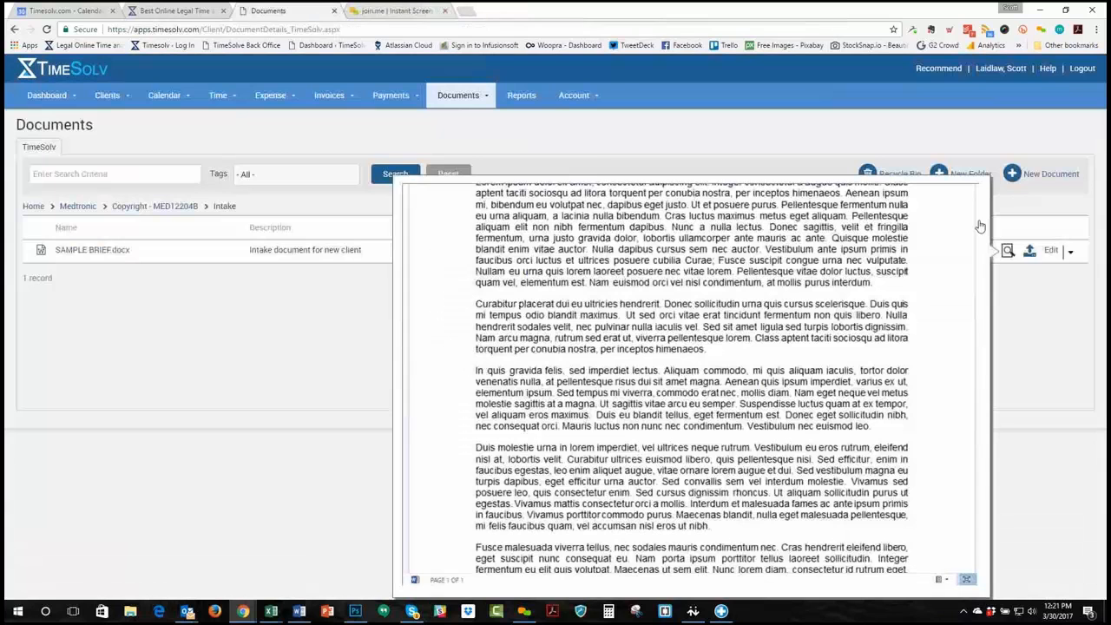
left_click(1044, 313)
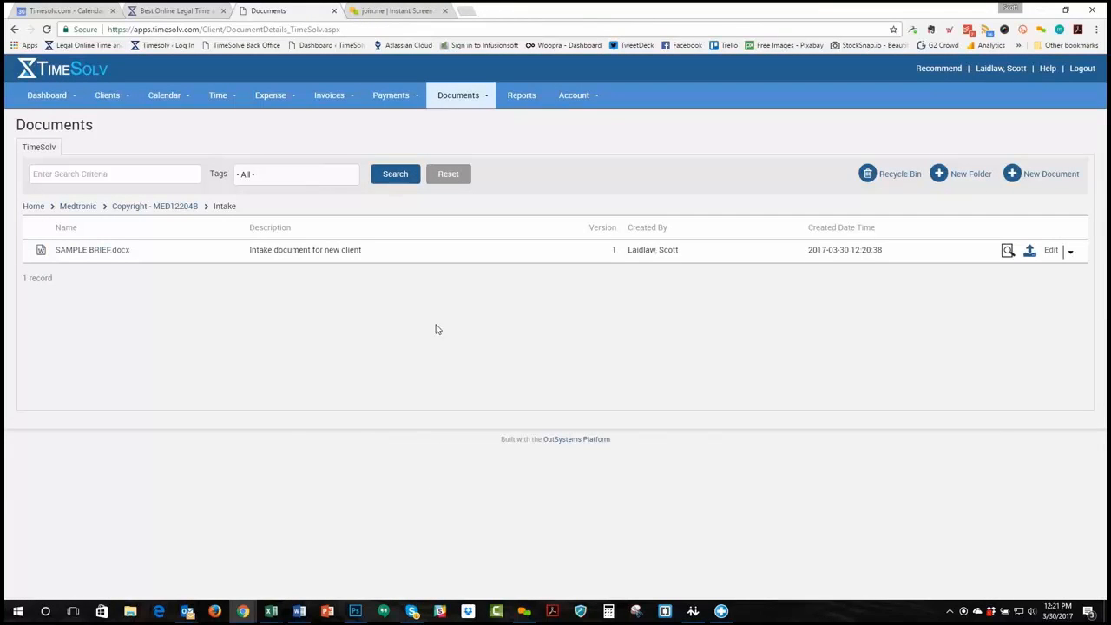
Download SAMPLE BRIEF.docx through its name and again through its version number, dismissing the download notice each time
left_click(91, 251)
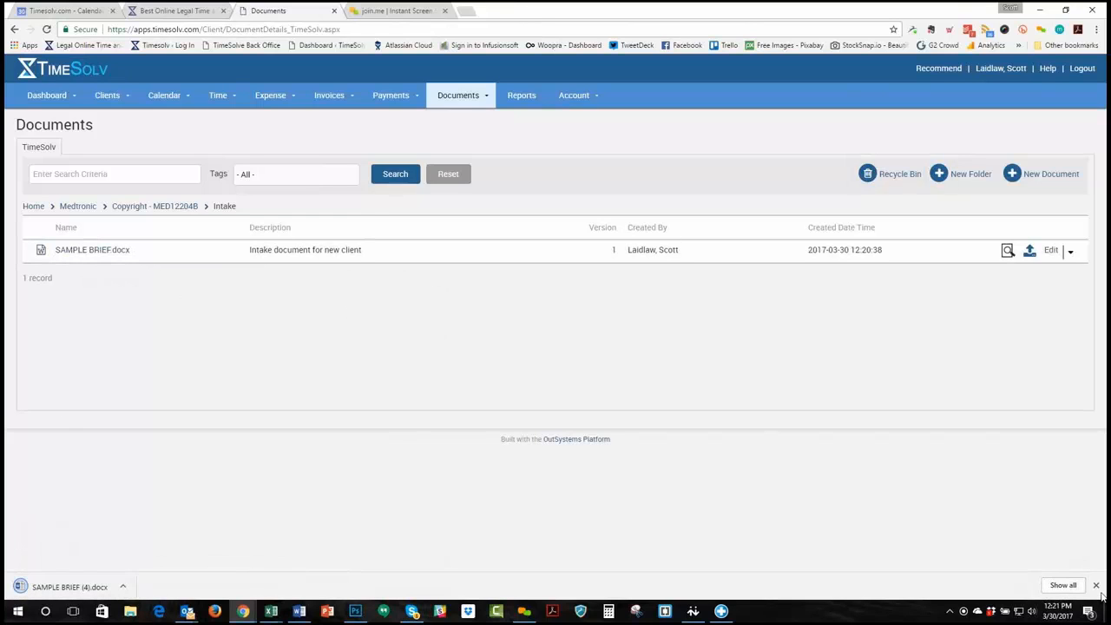
left_click(1096, 586)
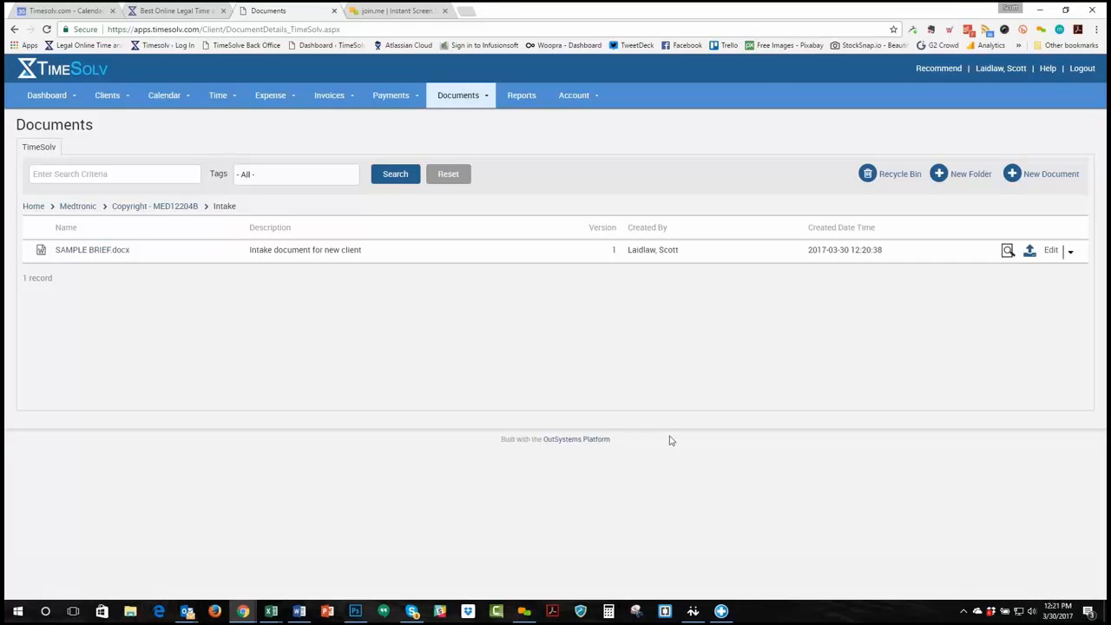
left_click(614, 250)
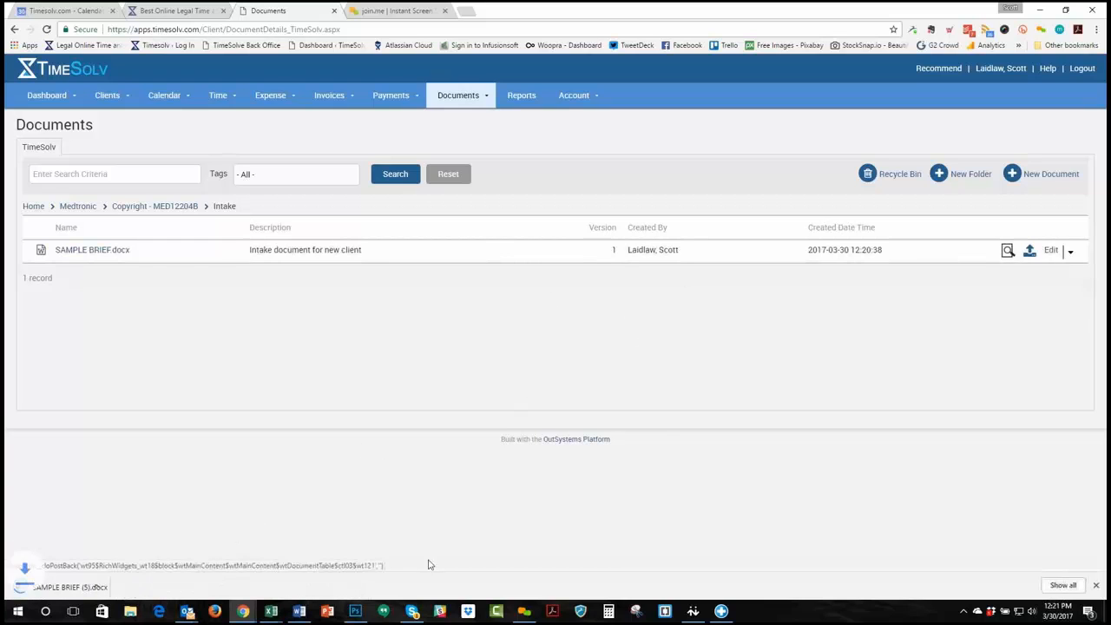
left_click(1095, 586)
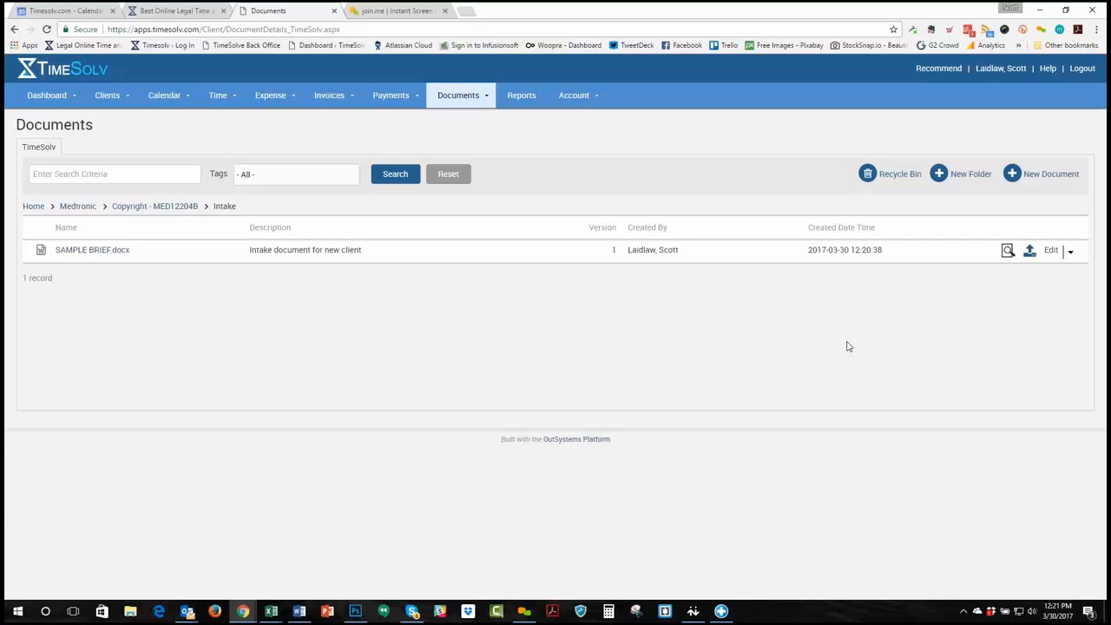
Upload SAMPLE BRIEF.docx from the Webinar folder as a new version of the document, with a note crediting a colleague's edits
left_click(1051, 251)
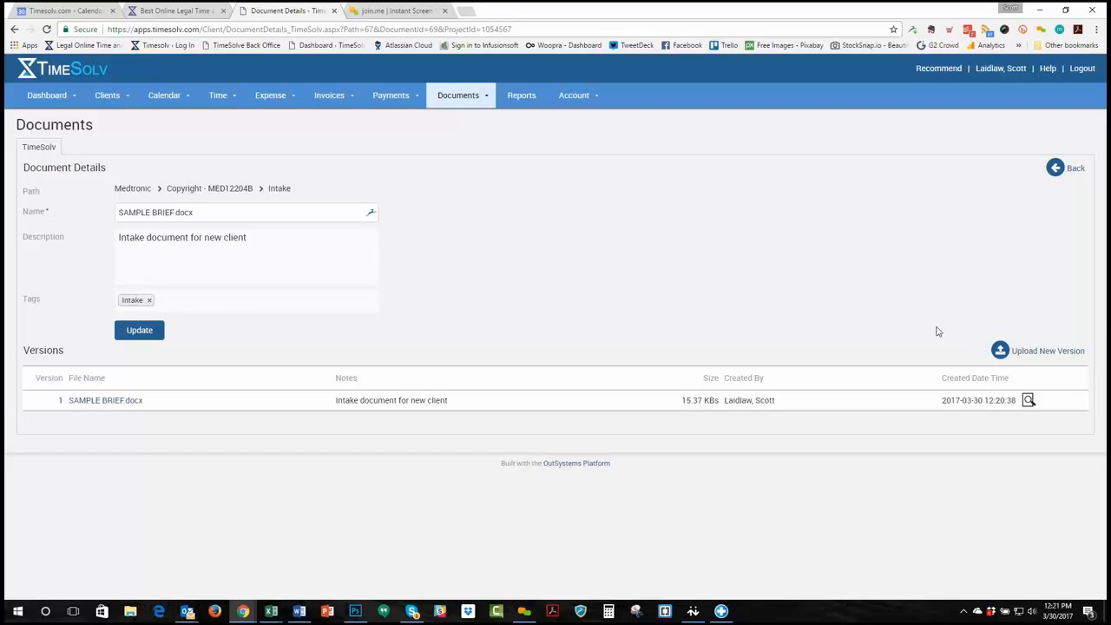
left_click(1025, 356)
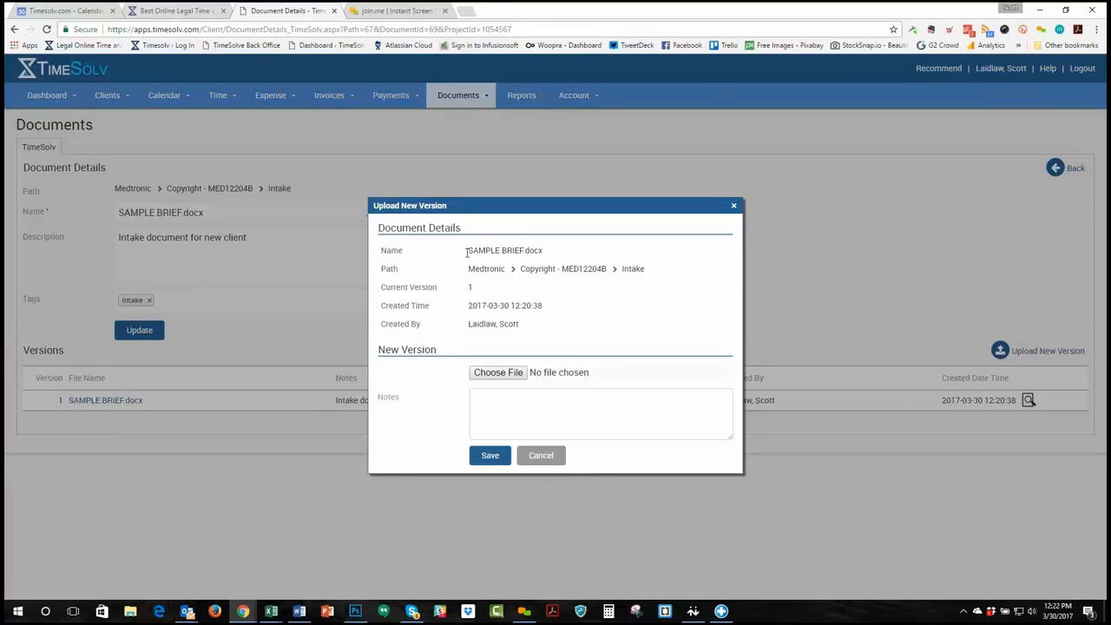
left_click(499, 374)
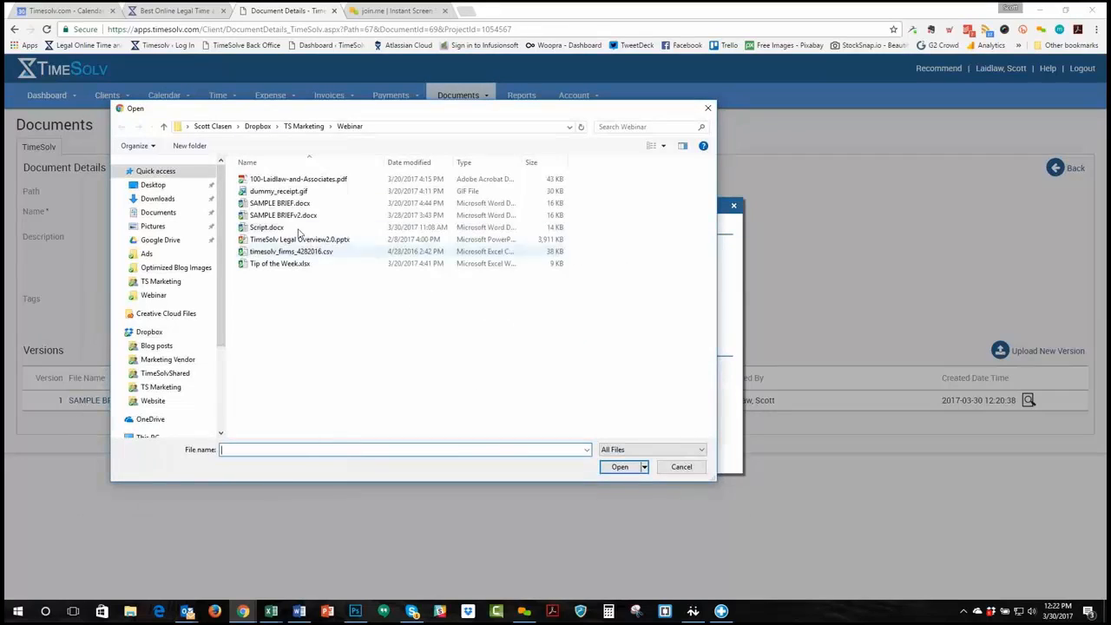
left_click(286, 206)
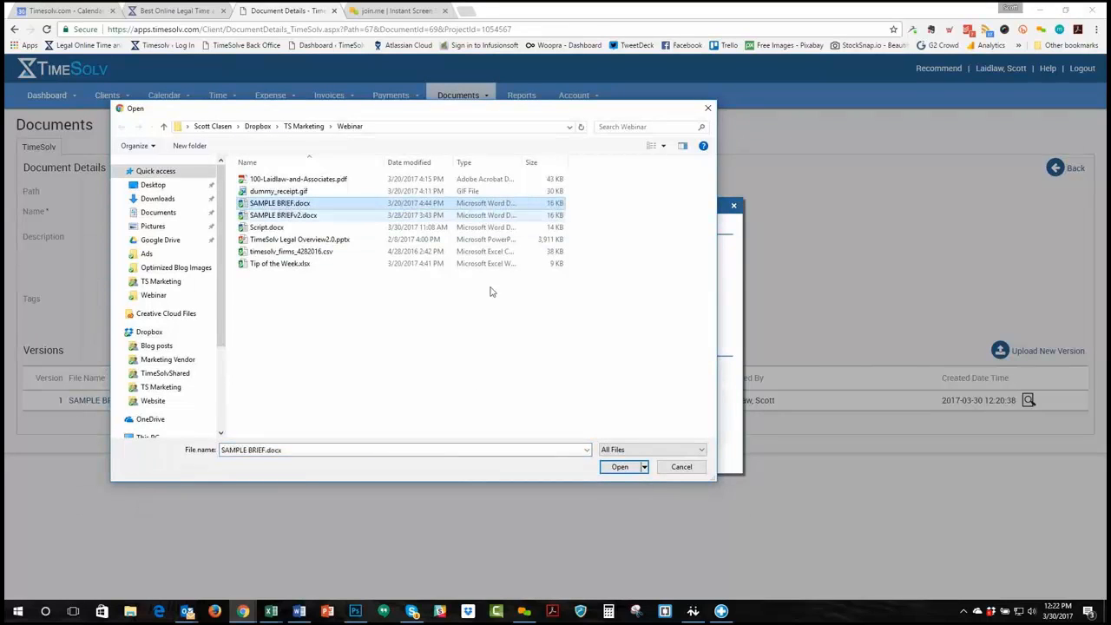
left_click(621, 468)
left_click(495, 401)
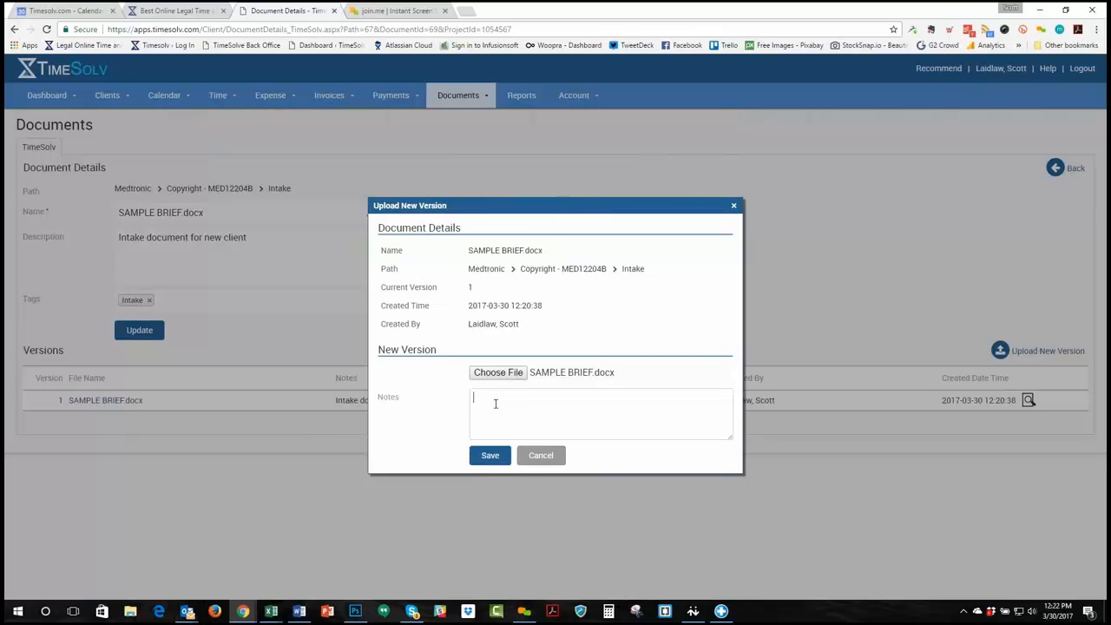
type("New version based on Rob's edits")
left_click(489, 455)
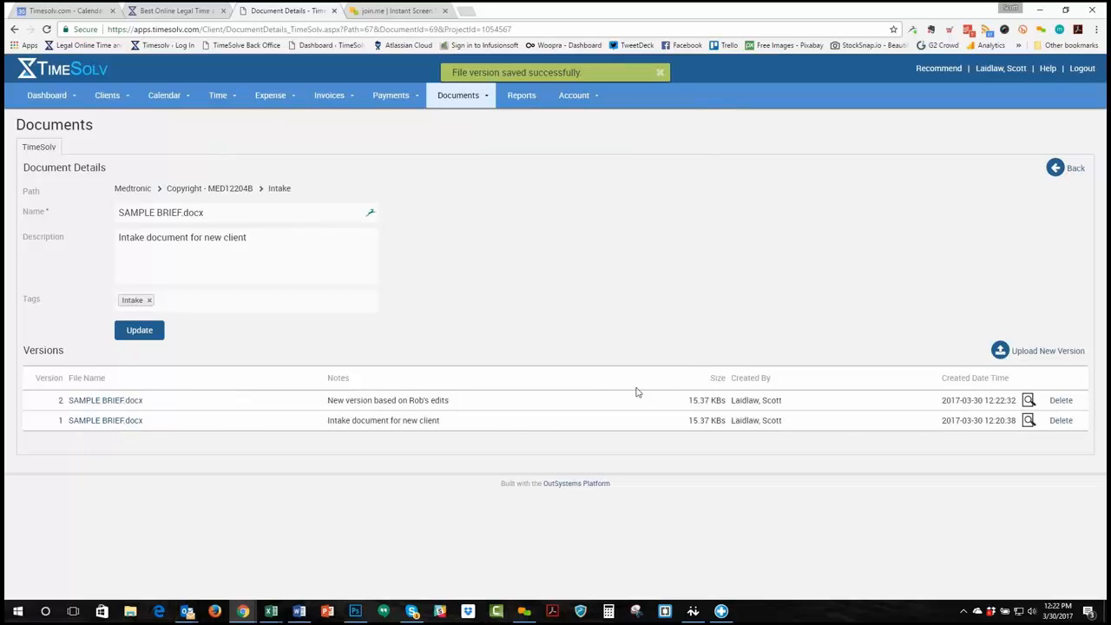
Return to the Intake folder, review the details and version history of SAMPLE BRIEF.docx, and go back to the folder
left_click(1073, 168)
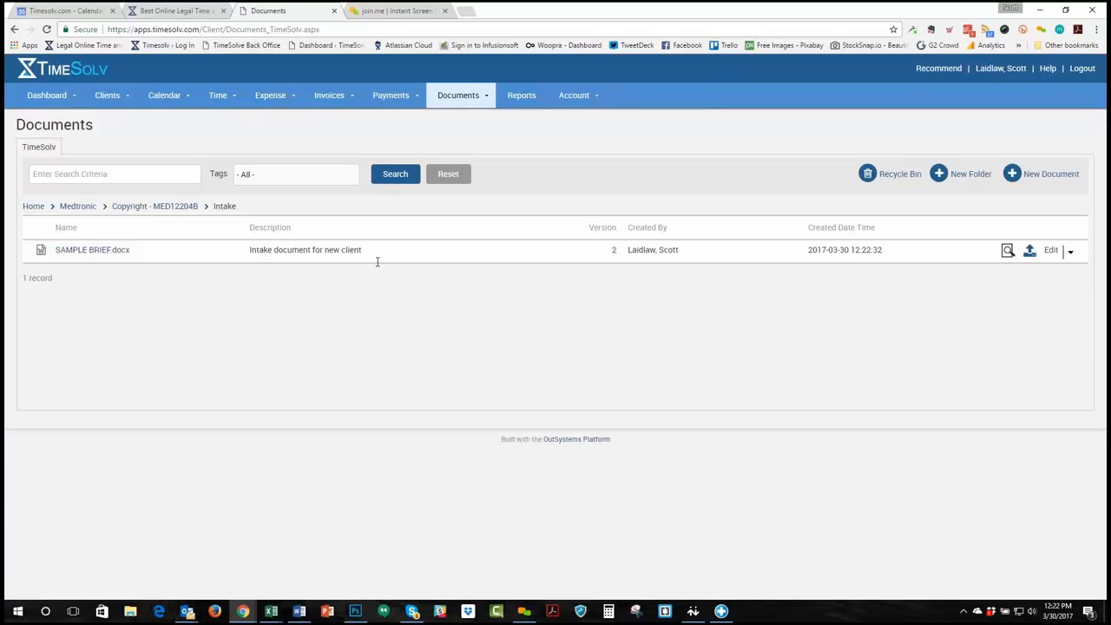
left_click(1050, 250)
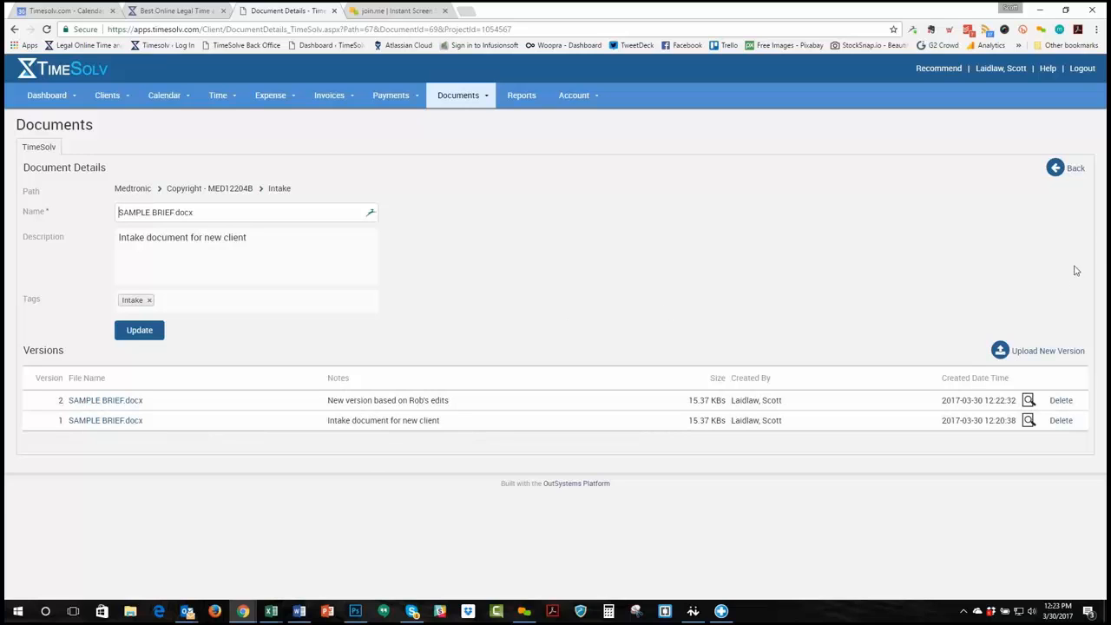
left_click(1076, 169)
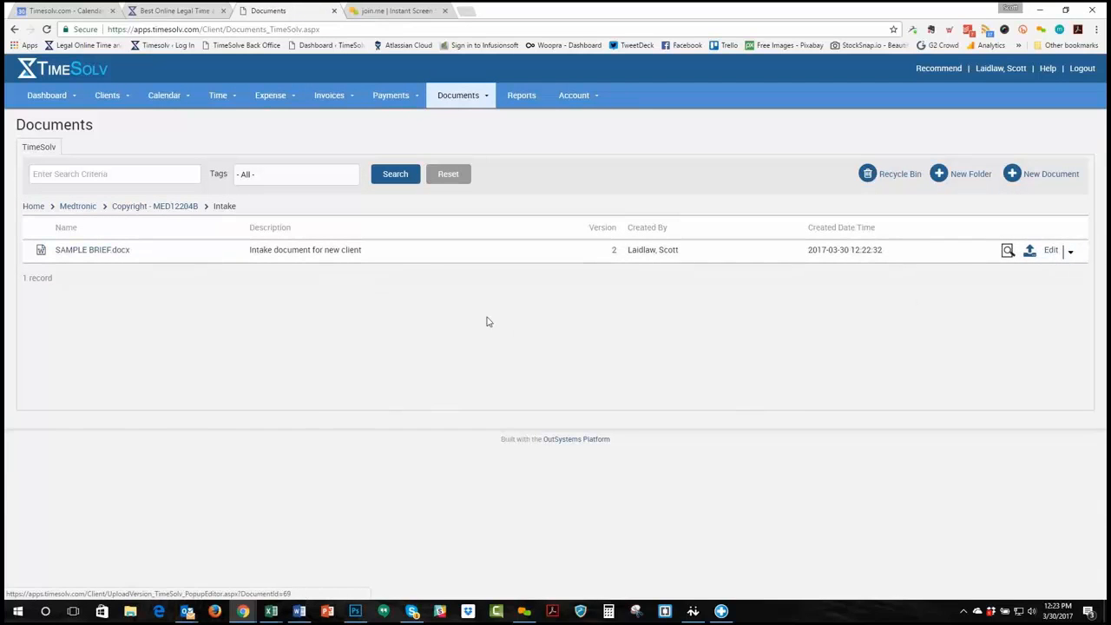
Add TimeSolv Legal Overview2.0.pptx from the Webinar folder to the Intake folder with the description "Client Fee PPT" and the Research tag
left_click(1044, 174)
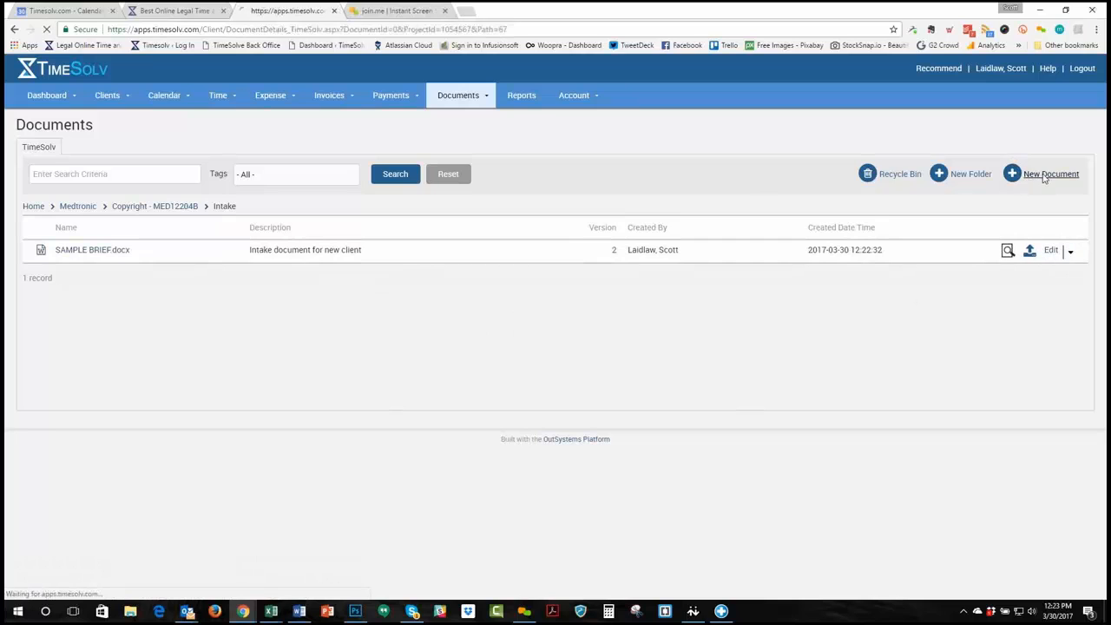
left_click(143, 213)
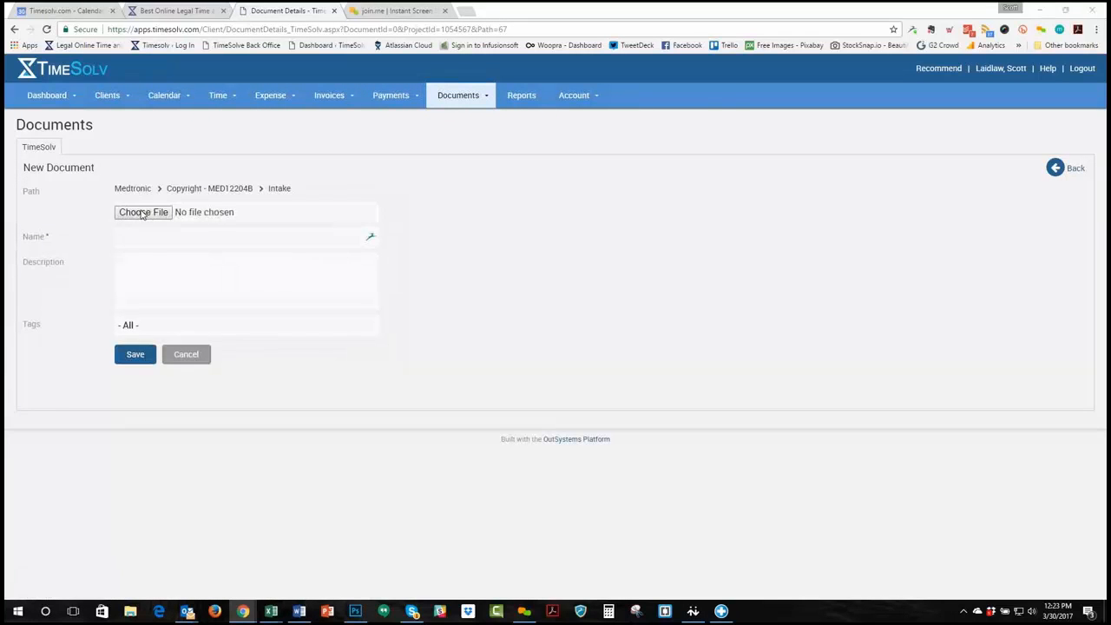
left_click(278, 240)
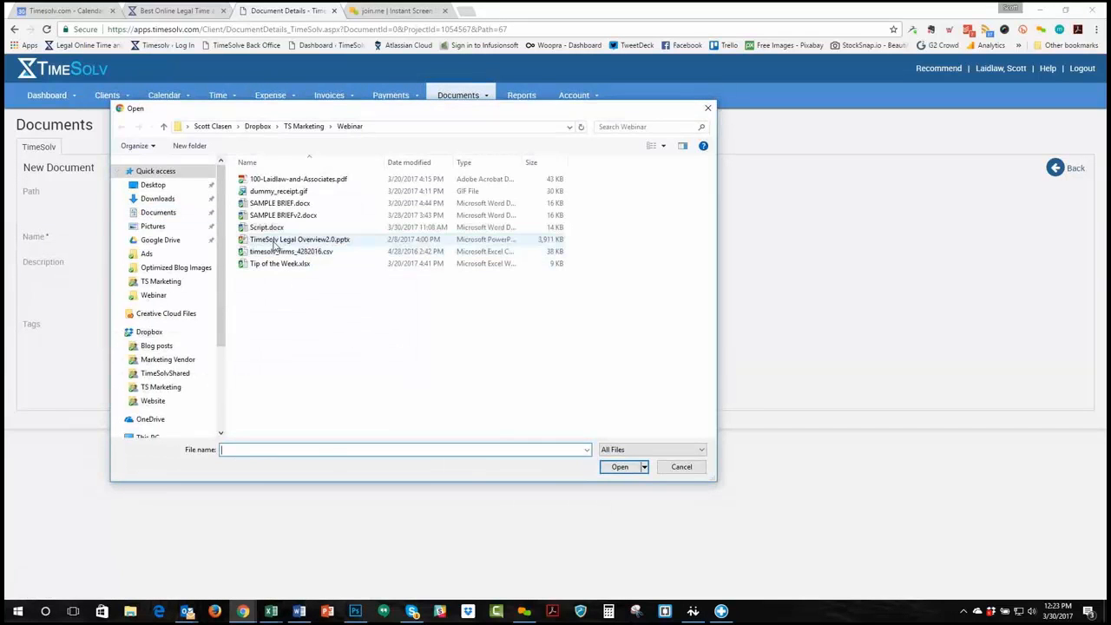
left_click(631, 469)
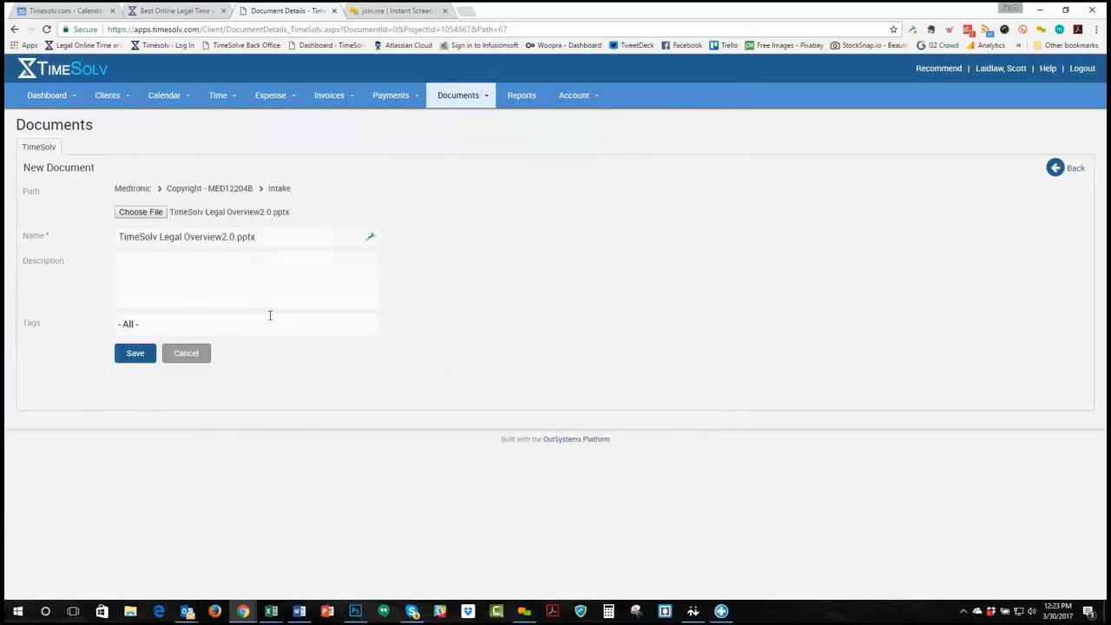
left_click(182, 263)
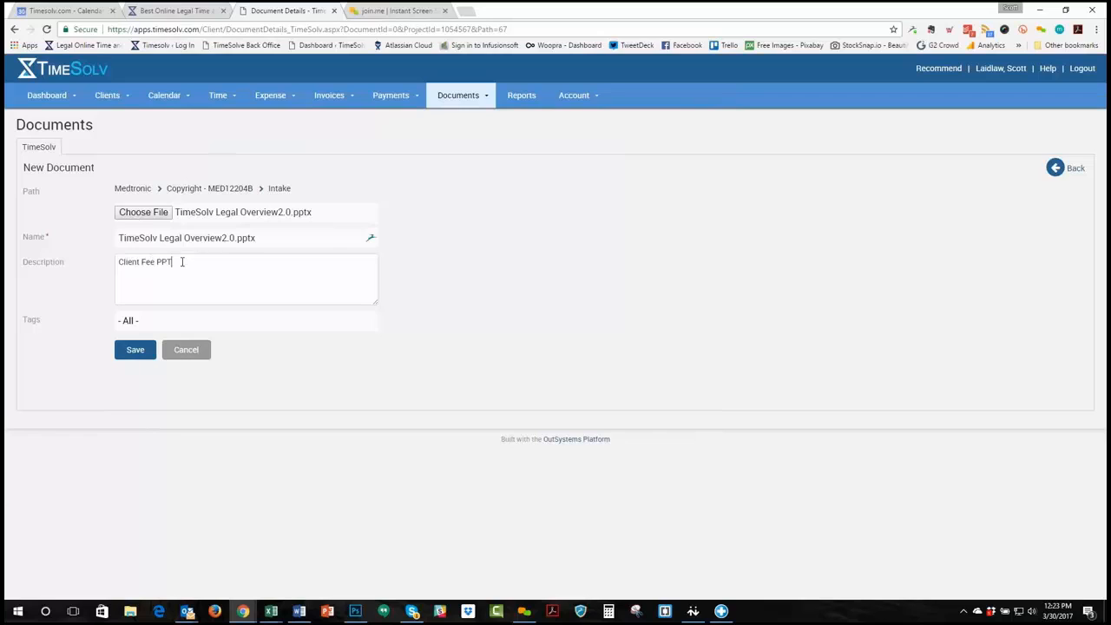
left_click(127, 321)
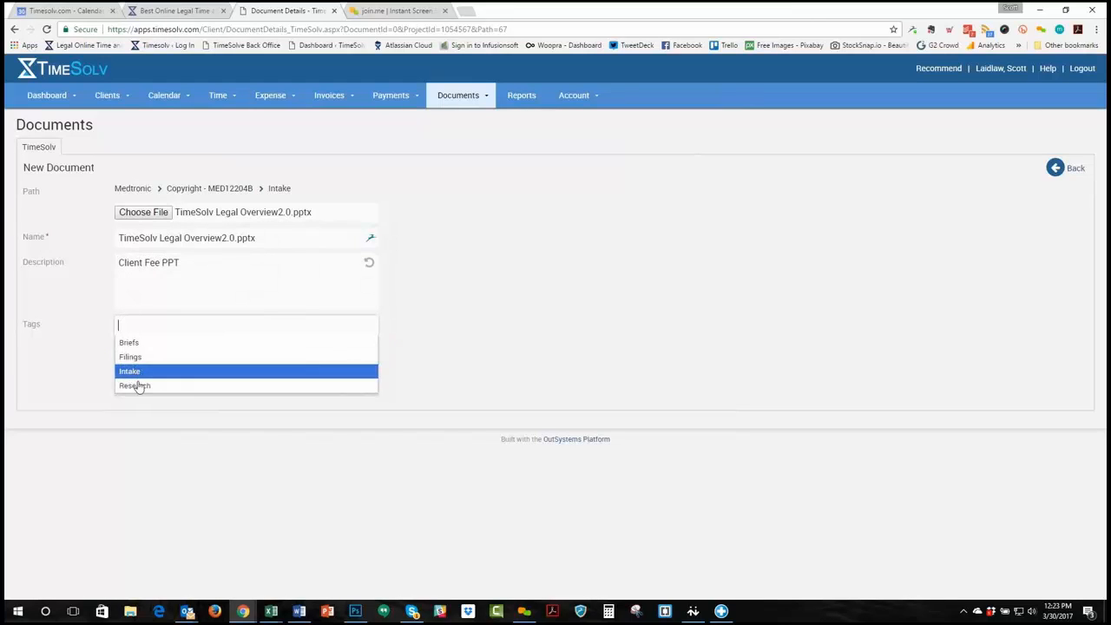
left_click(155, 385)
left_click(134, 356)
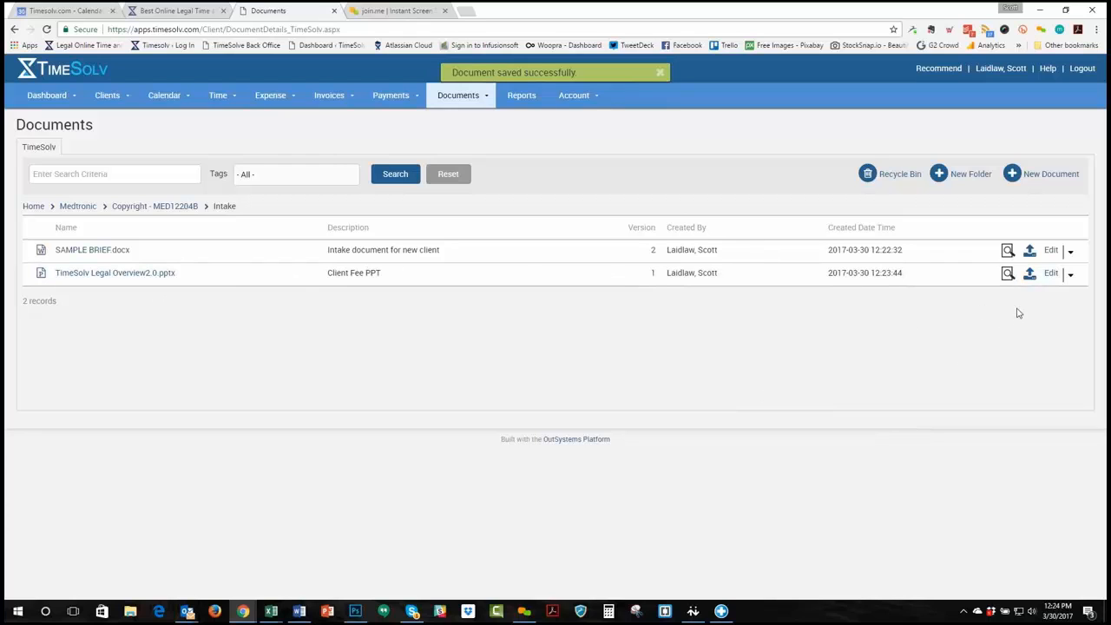
Preview TimeSolv Legal Overview2.0.pptx, advance to slide 3 and show the viewer's download and print options
left_click(1008, 273)
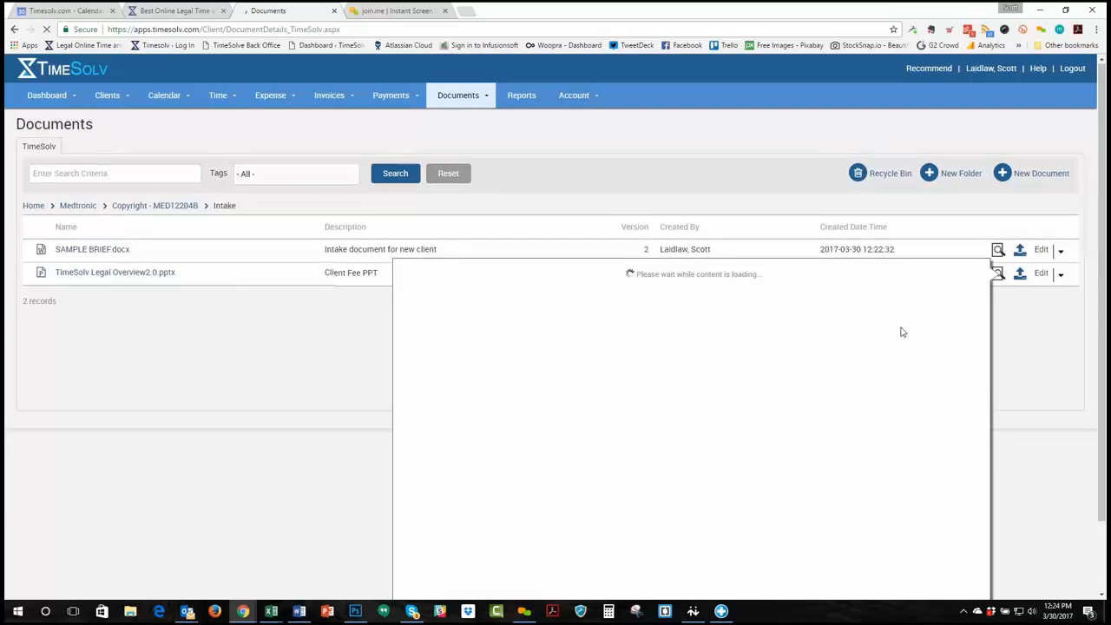
scroll(900, 334, "down", 1)
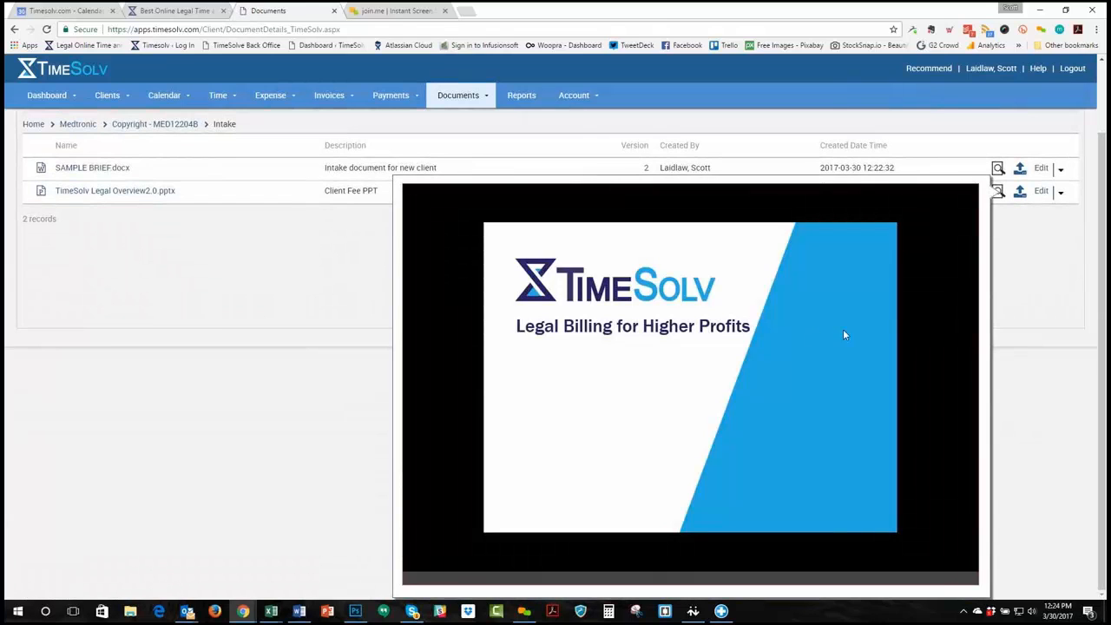
left_click(726, 579)
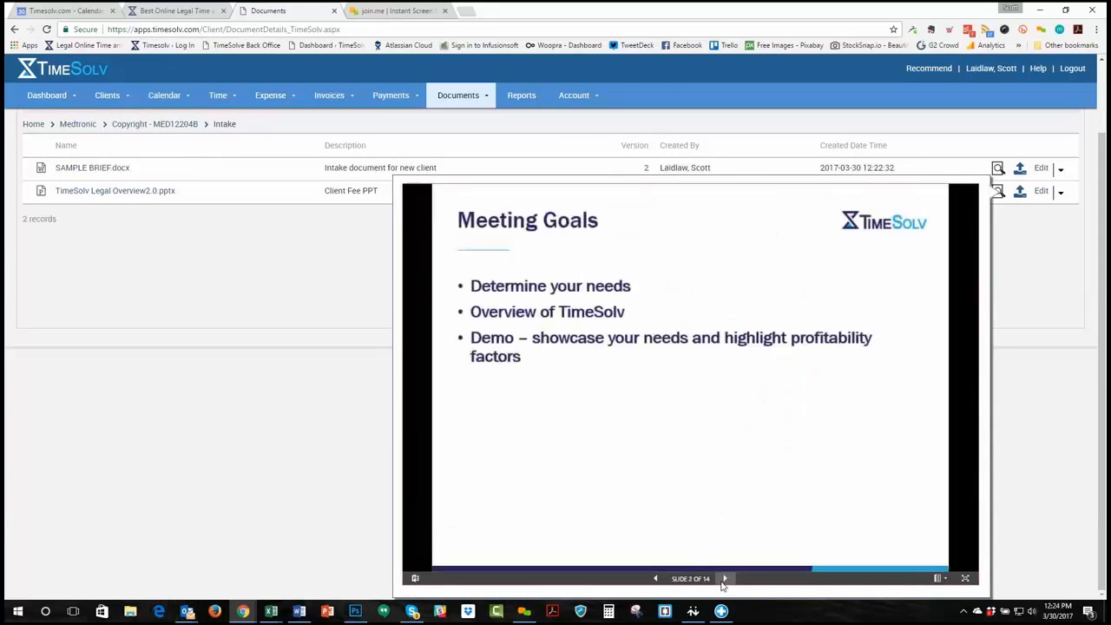
left_click(726, 579)
left_click(936, 579)
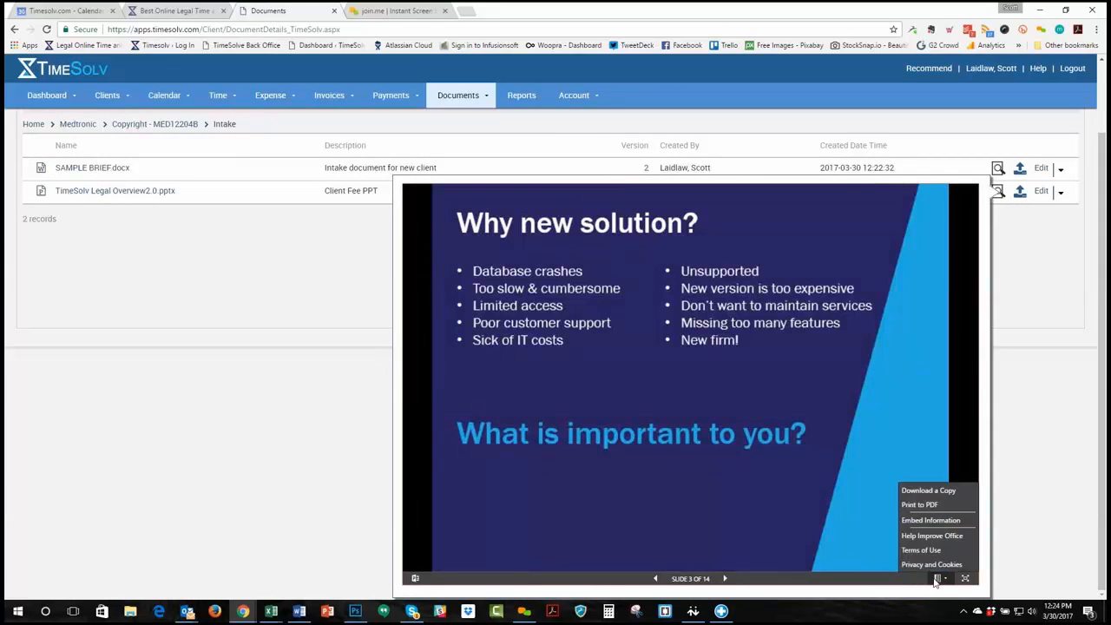
View TimeSolv Legal Overview2.0.pptx full size in PowerPoint Online, go back to slide 1 and close the presentation
left_click(915, 431)
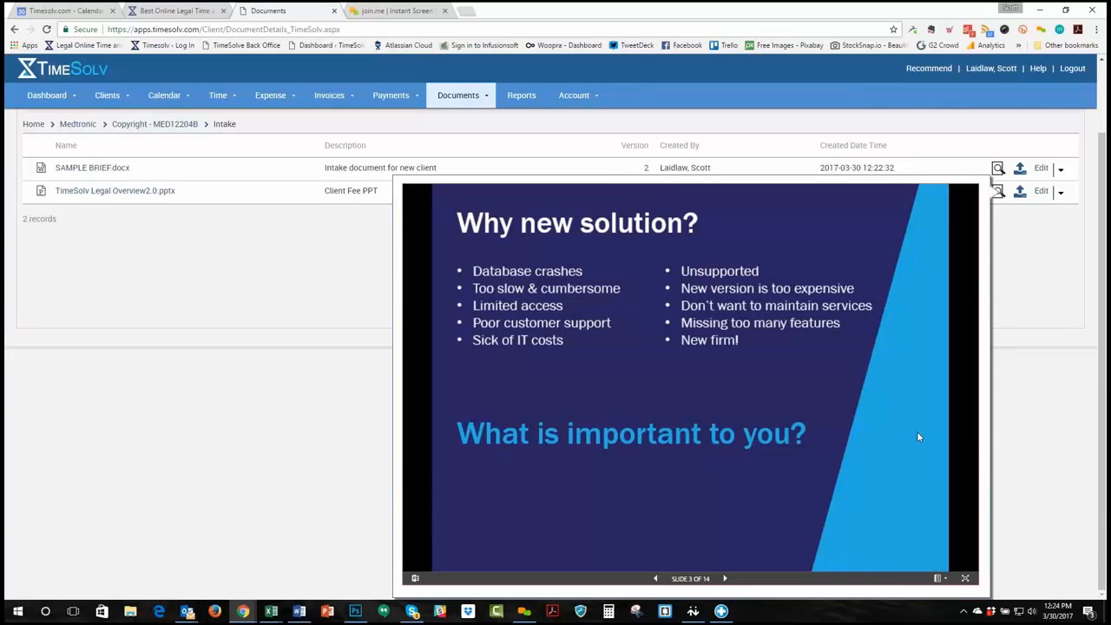
left_click(965, 579)
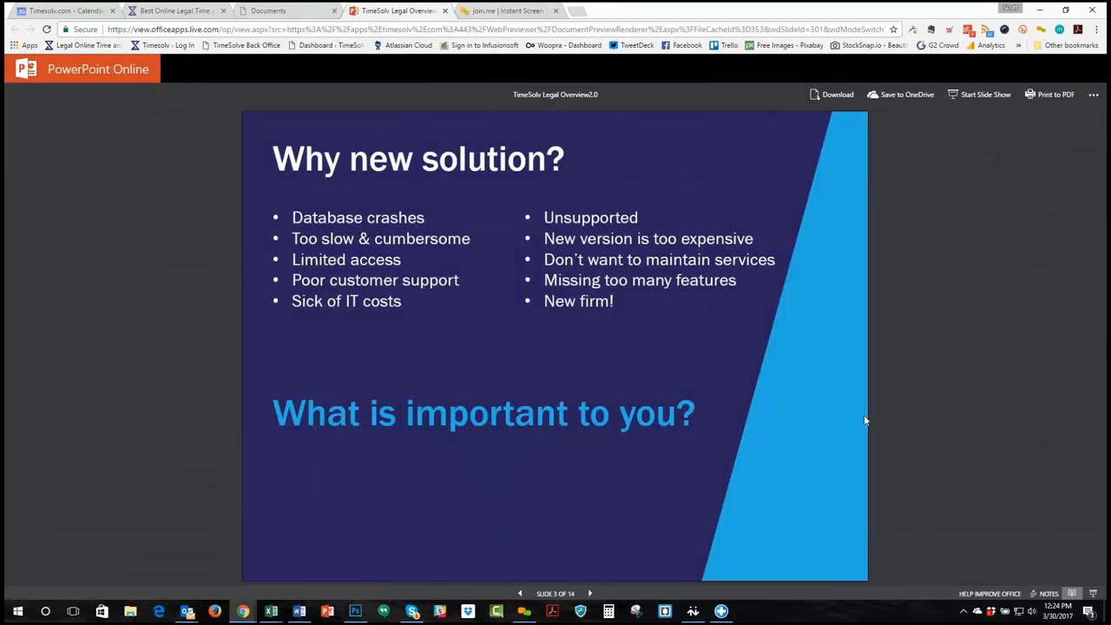
left_click(521, 593)
left_click(525, 594)
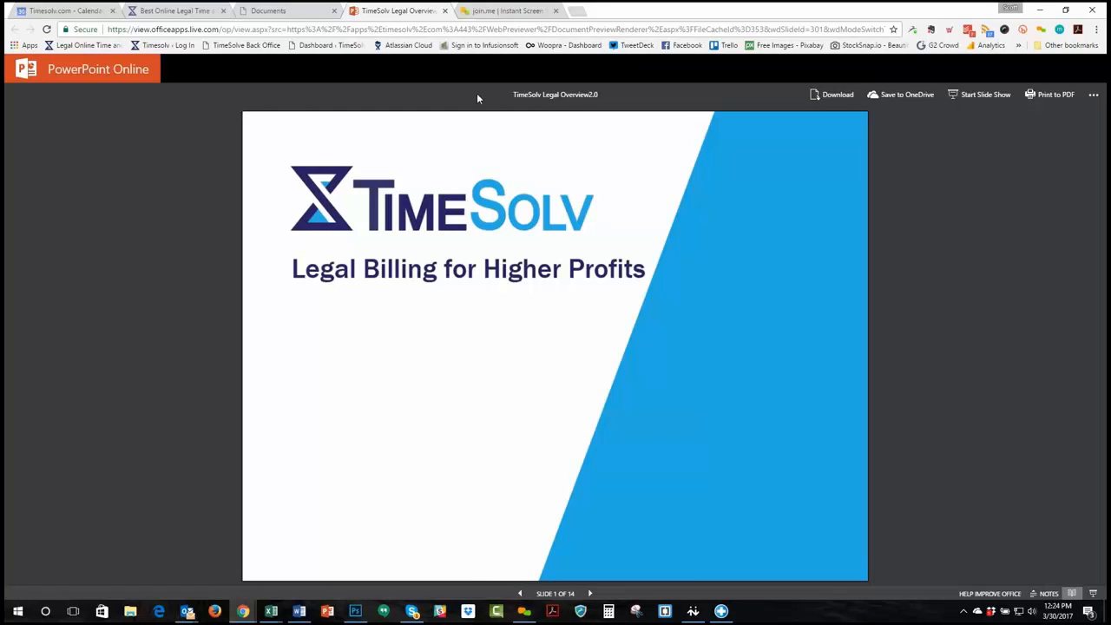
left_click(444, 11)
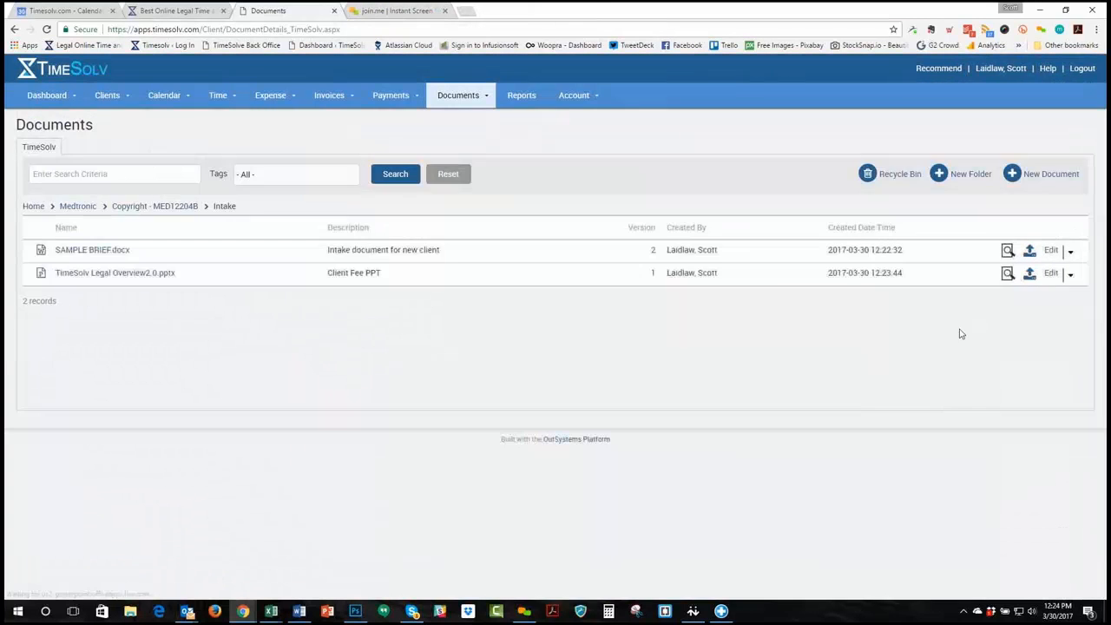
Add Tip of the Week.xlsx from the Webinar folder to the Intake folder with the Intake tag
left_click(1047, 173)
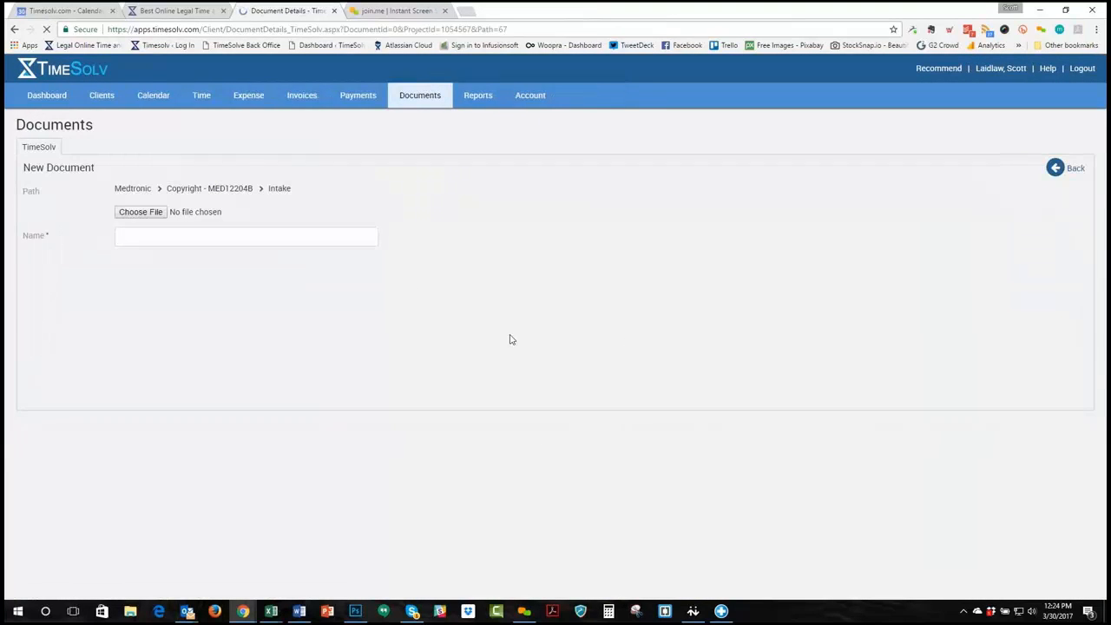
left_click(146, 213)
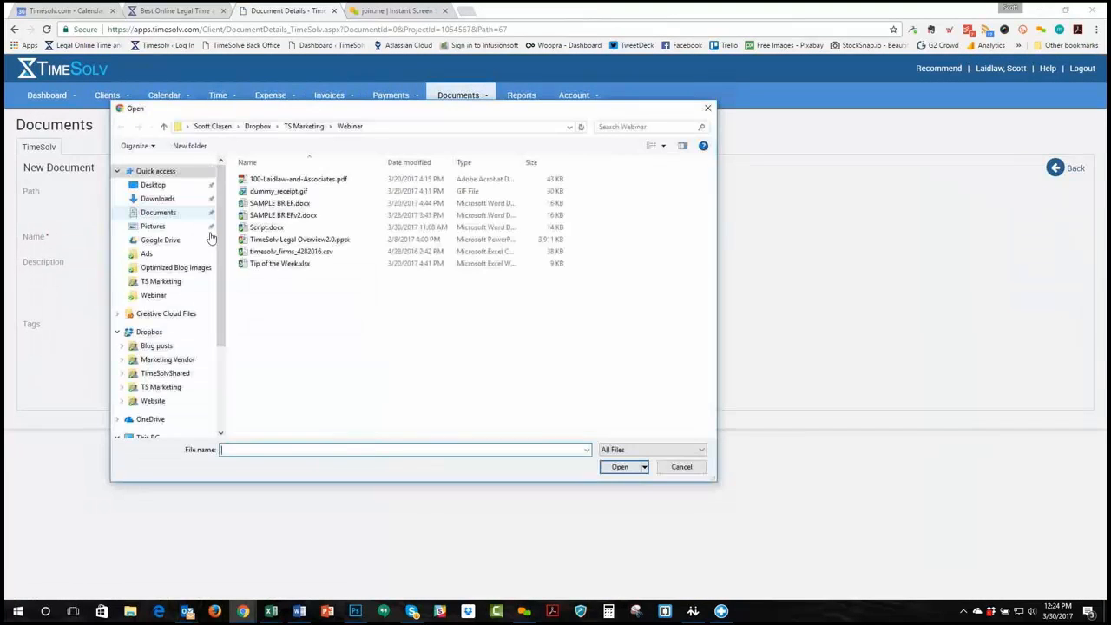
left_click(258, 265)
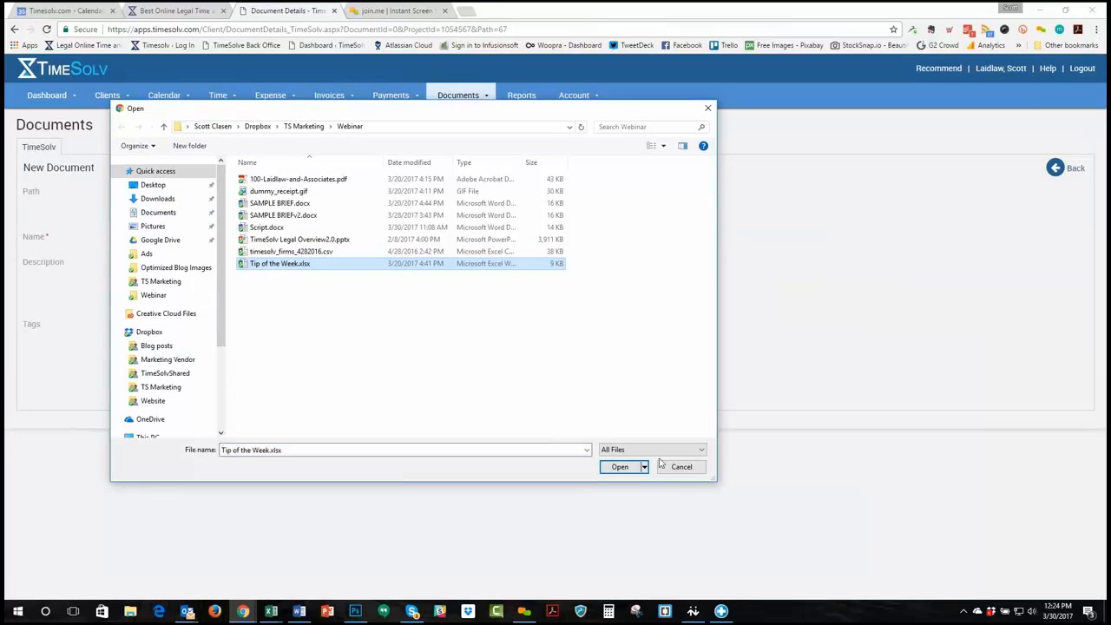
left_click(620, 467)
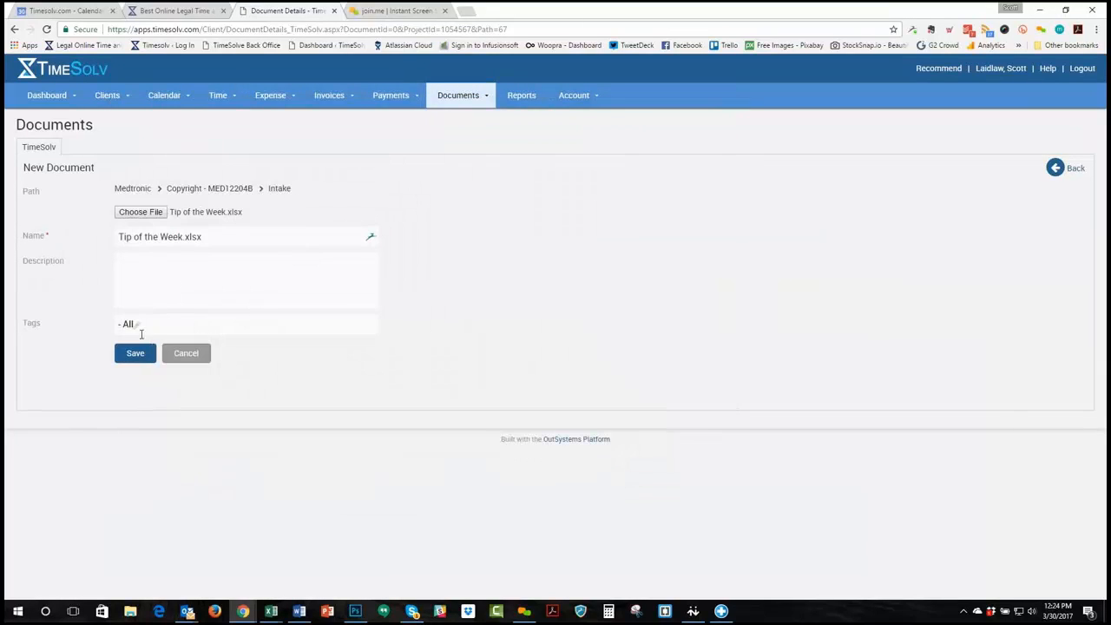
left_click(150, 323)
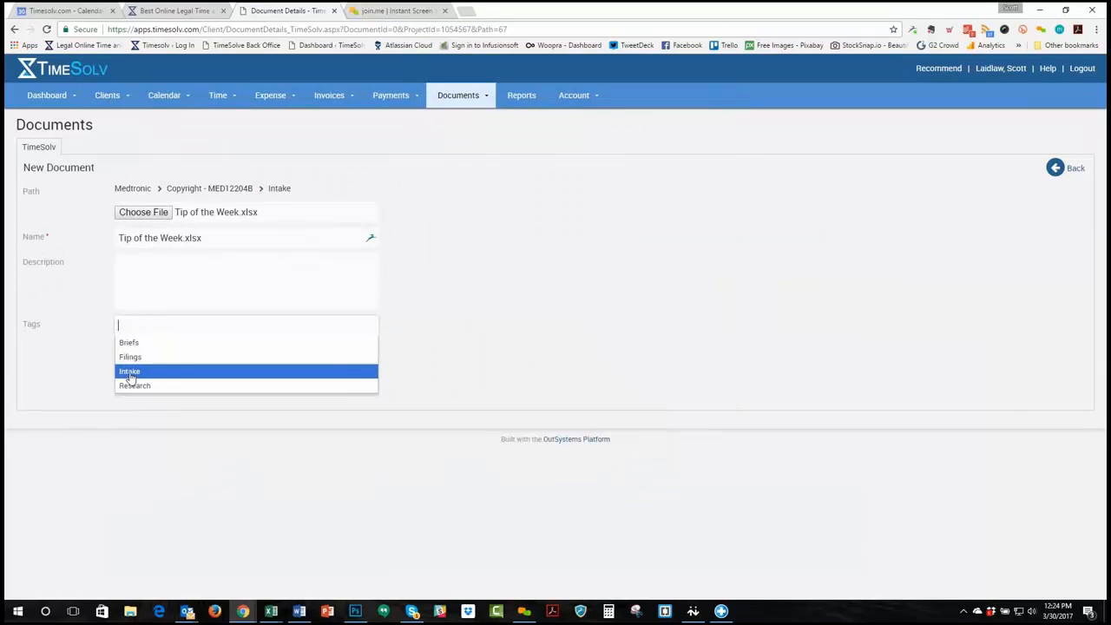
left_click(130, 371)
left_click(136, 355)
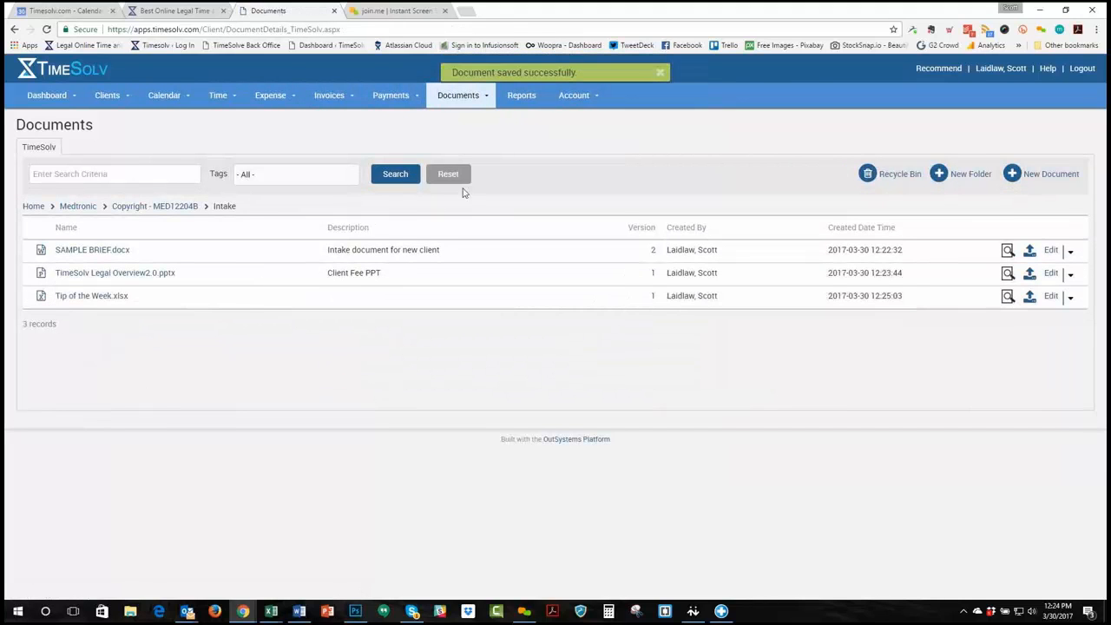
Add 100-Laidlaw-and-Associates.pdf from the Webinar folder to the Intake folder with the Intake tag
left_click(1045, 178)
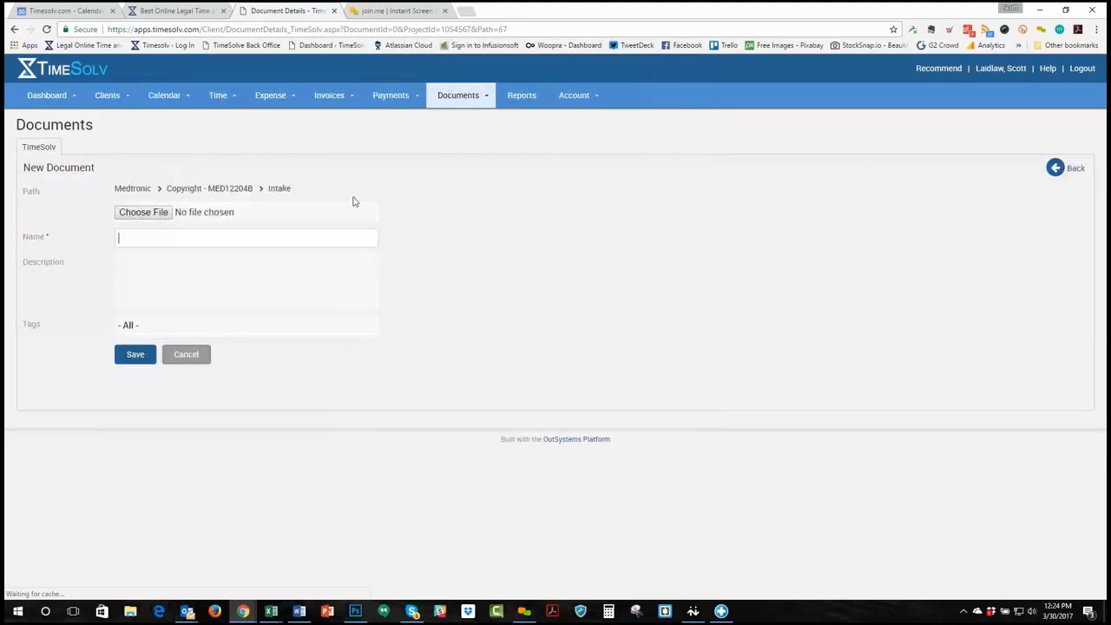
left_click(157, 216)
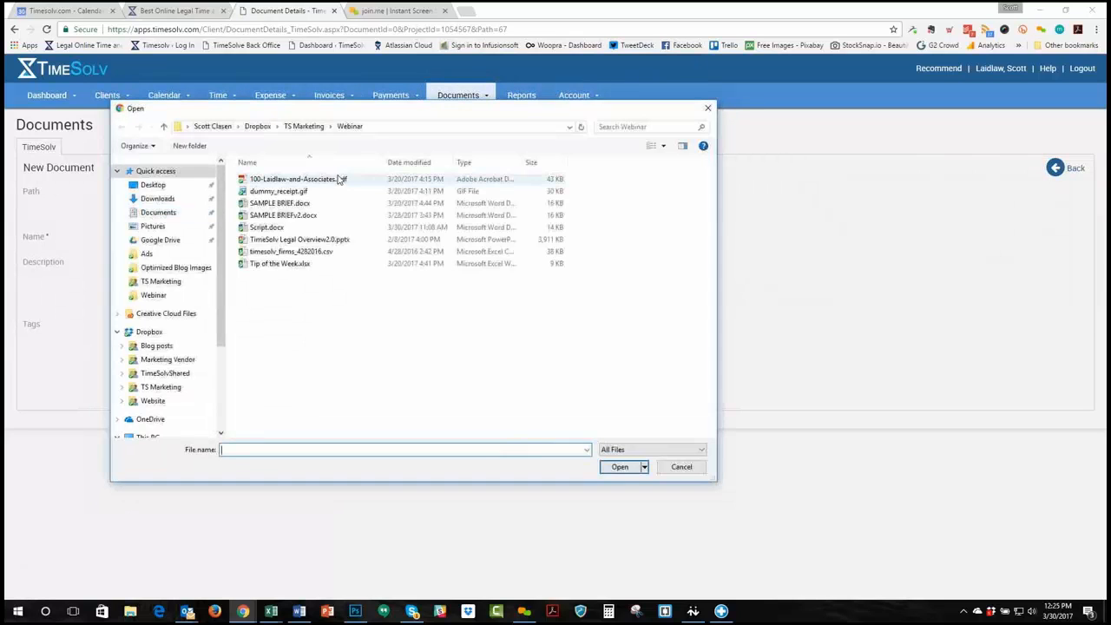
left_click(323, 179)
left_click(617, 467)
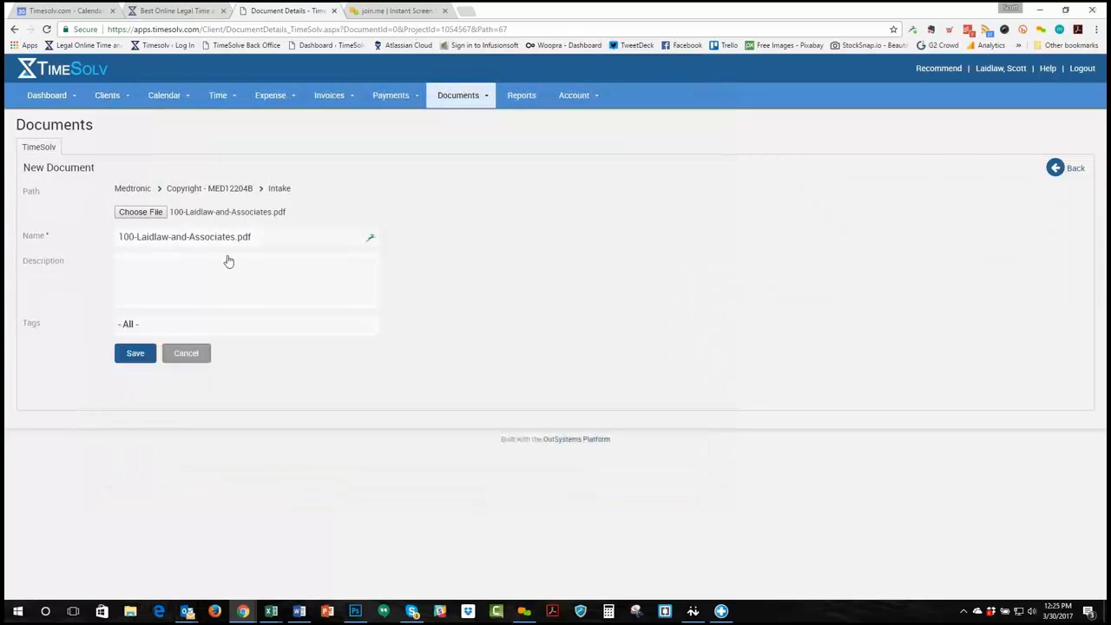
left_click(148, 325)
left_click(135, 375)
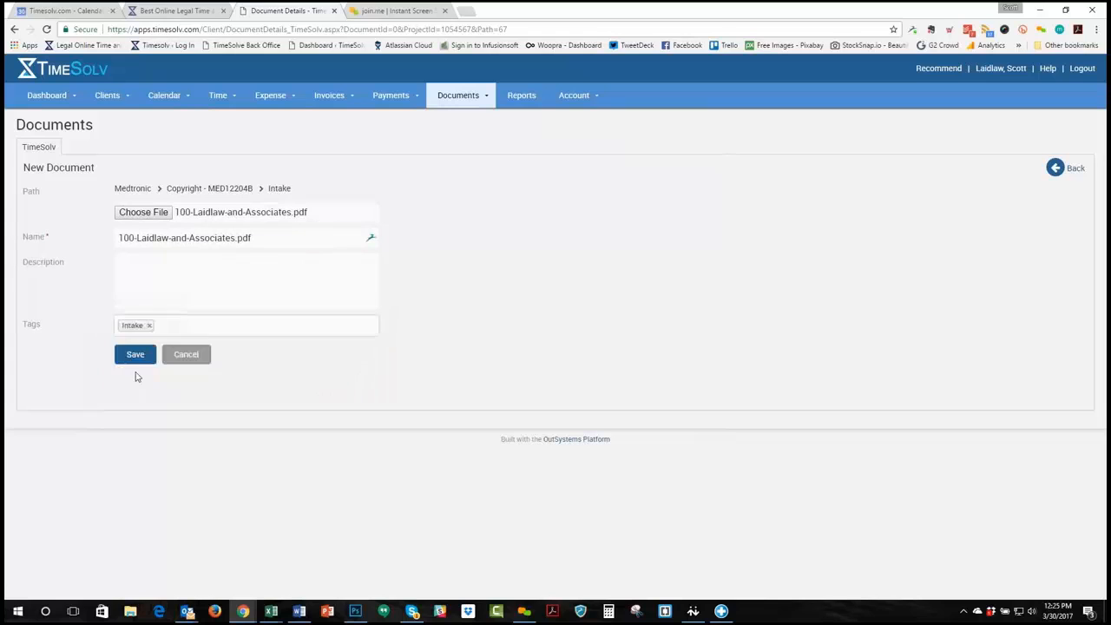
left_click(136, 355)
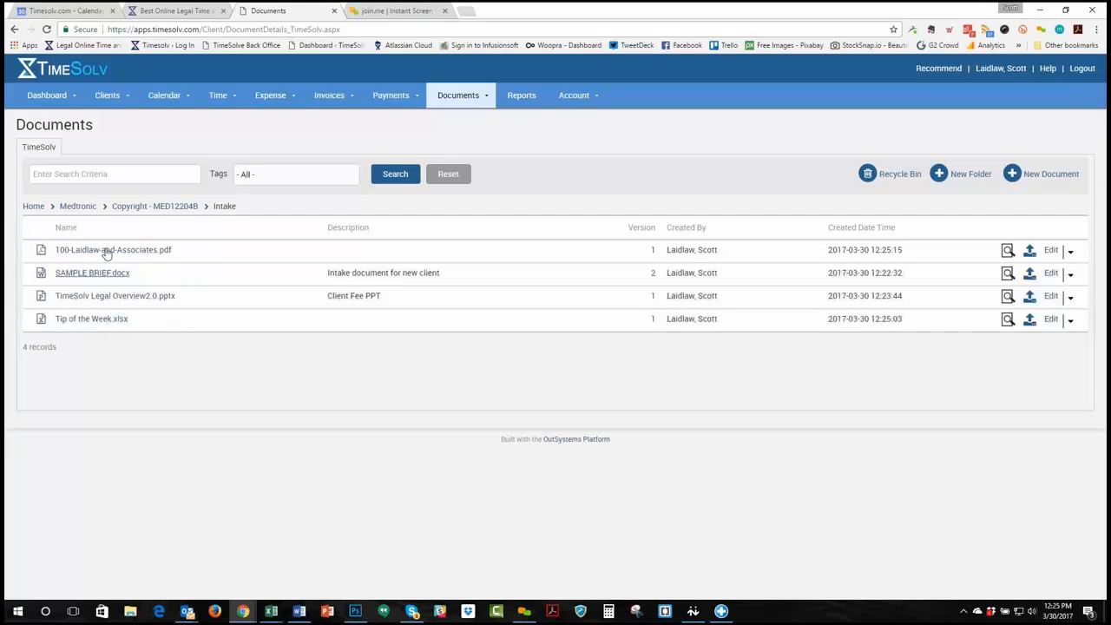
Open Medtronic's Copyright - MED12204B matter from the clients and matters list and view the Intake folder among its documents
left_click(109, 98)
left_click(119, 119)
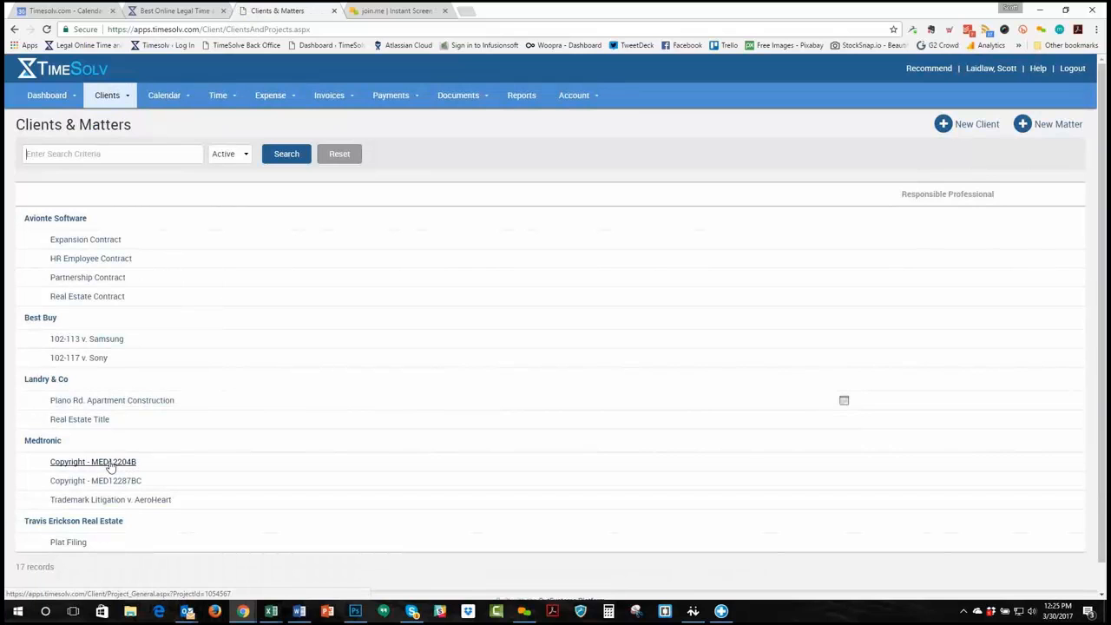
left_click(111, 466)
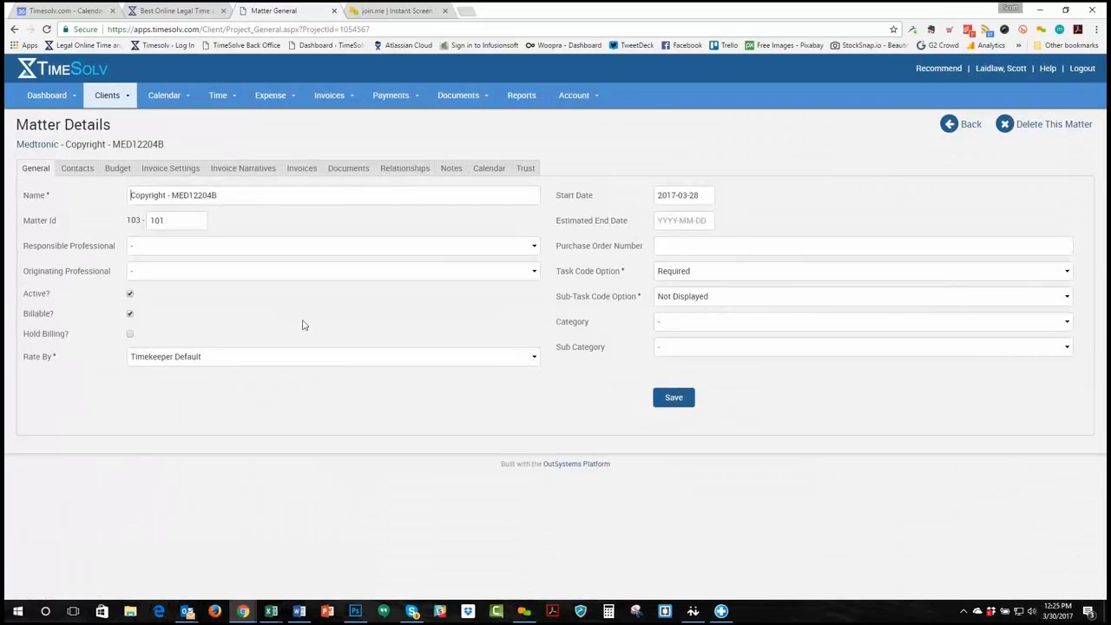
left_click(352, 169)
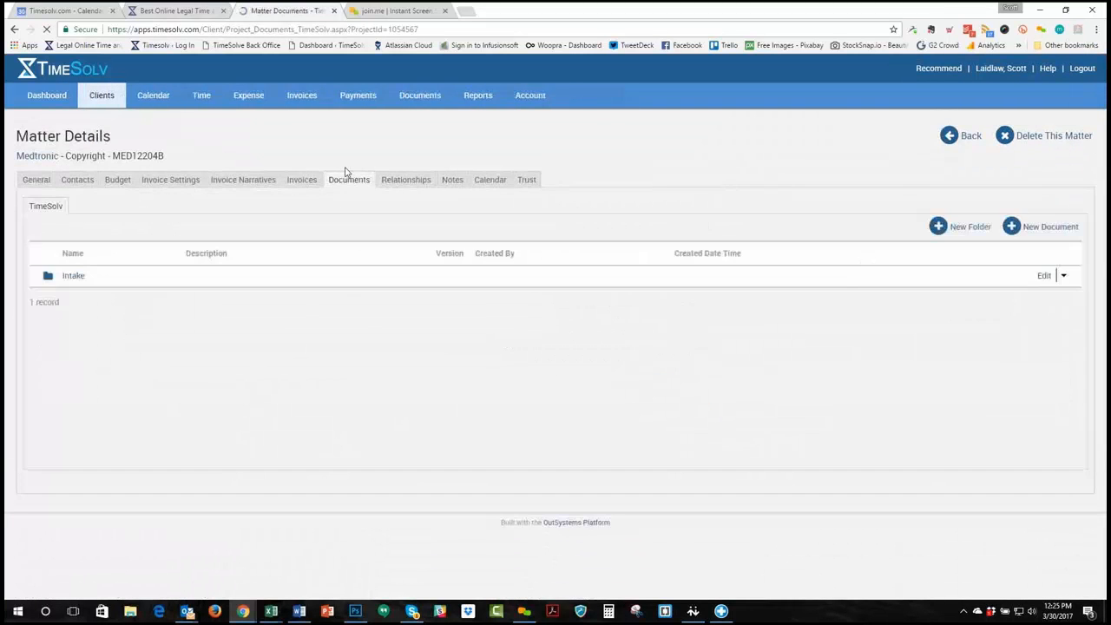
left_click(73, 276)
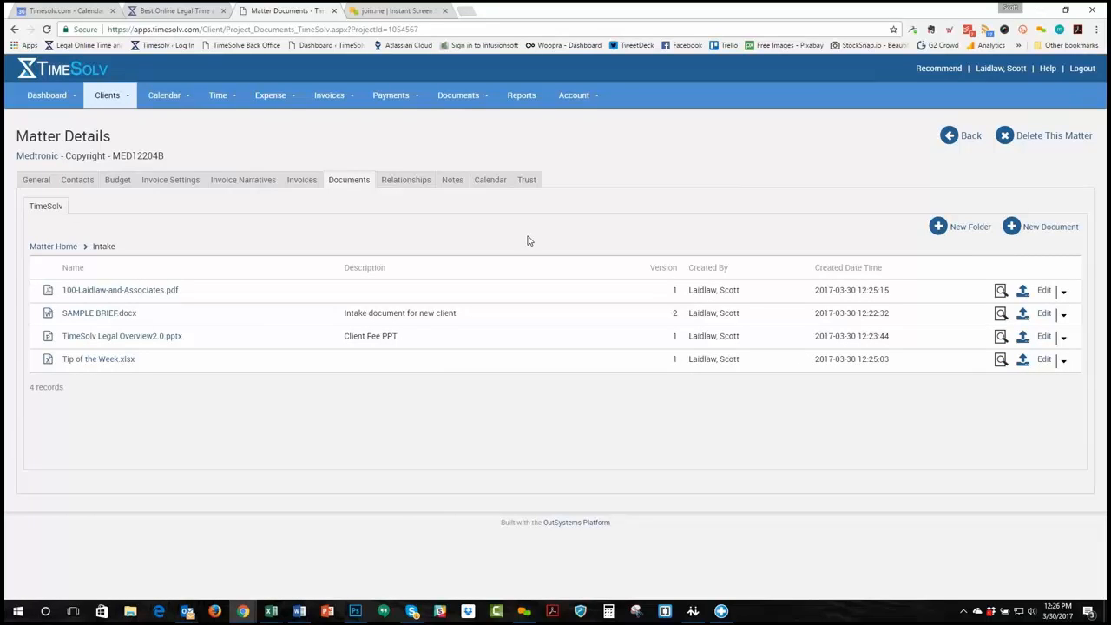
Explore moving 100-Laidlaw-and-Associates.pdf by searching destinations for "best" and opening Best Buy's 102-113 v. Samsung matter, and close without moving it
left_click(1064, 295)
left_click(1040, 297)
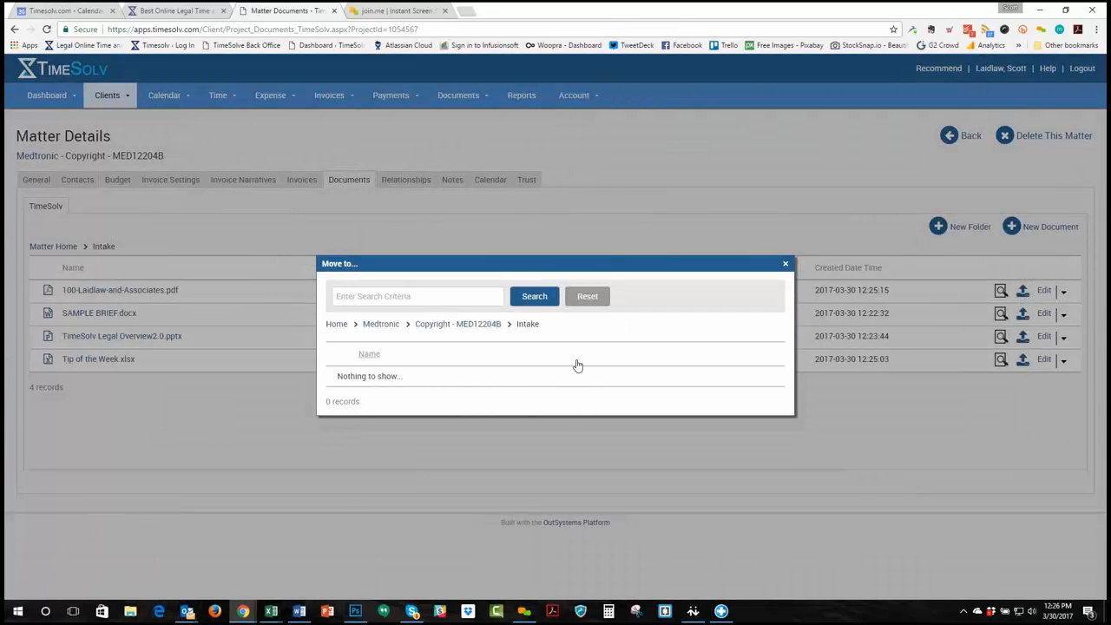
left_click(387, 296)
type("best")
left_click(535, 298)
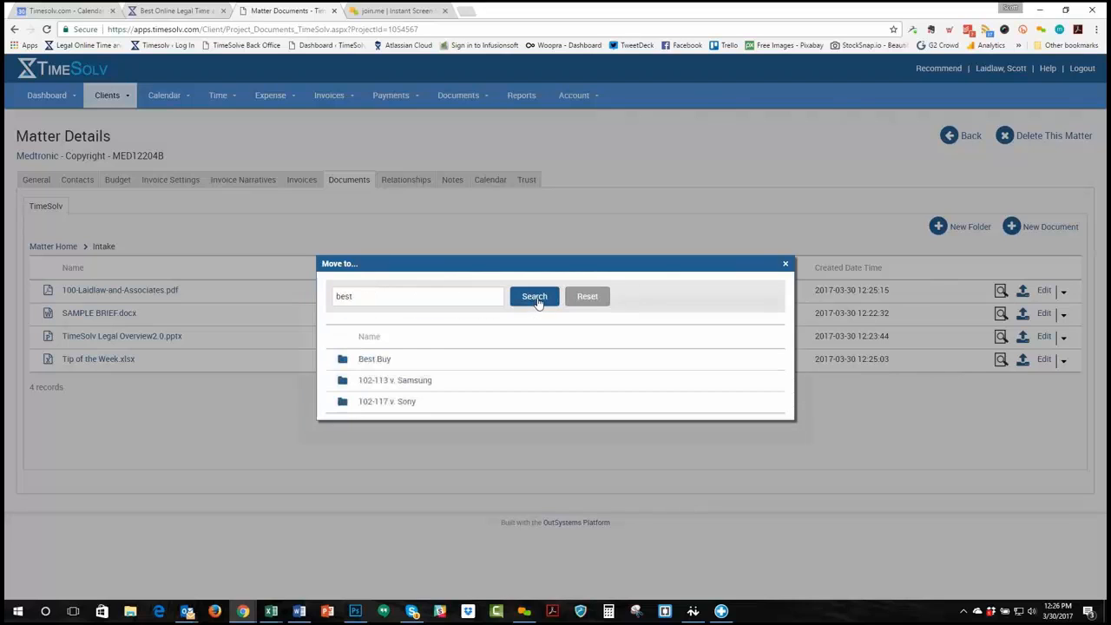
left_click(382, 360)
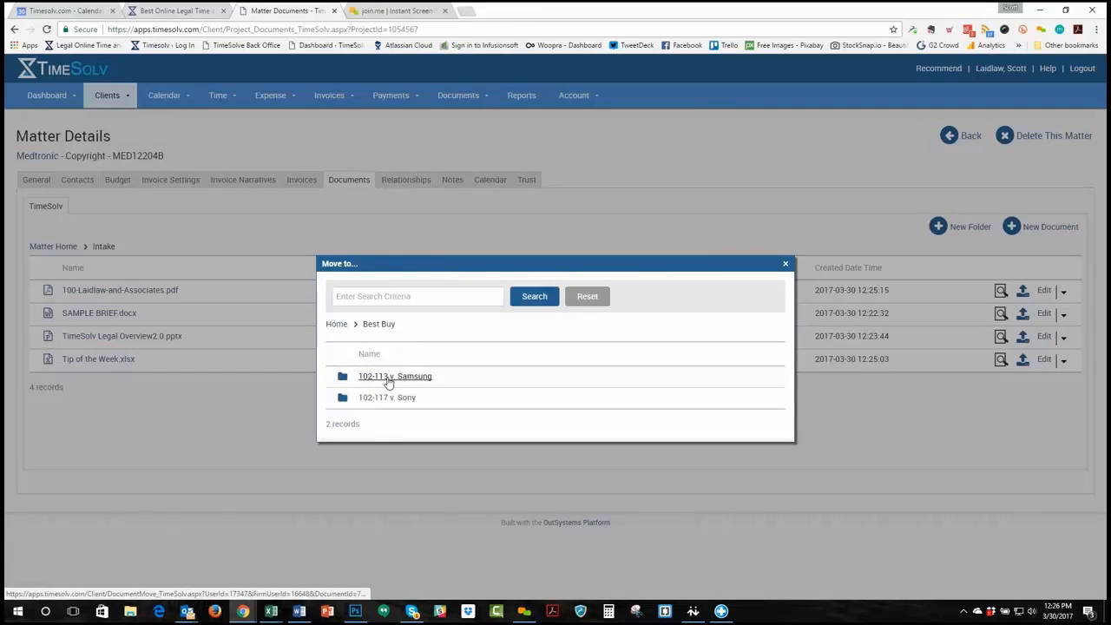
left_click(389, 379)
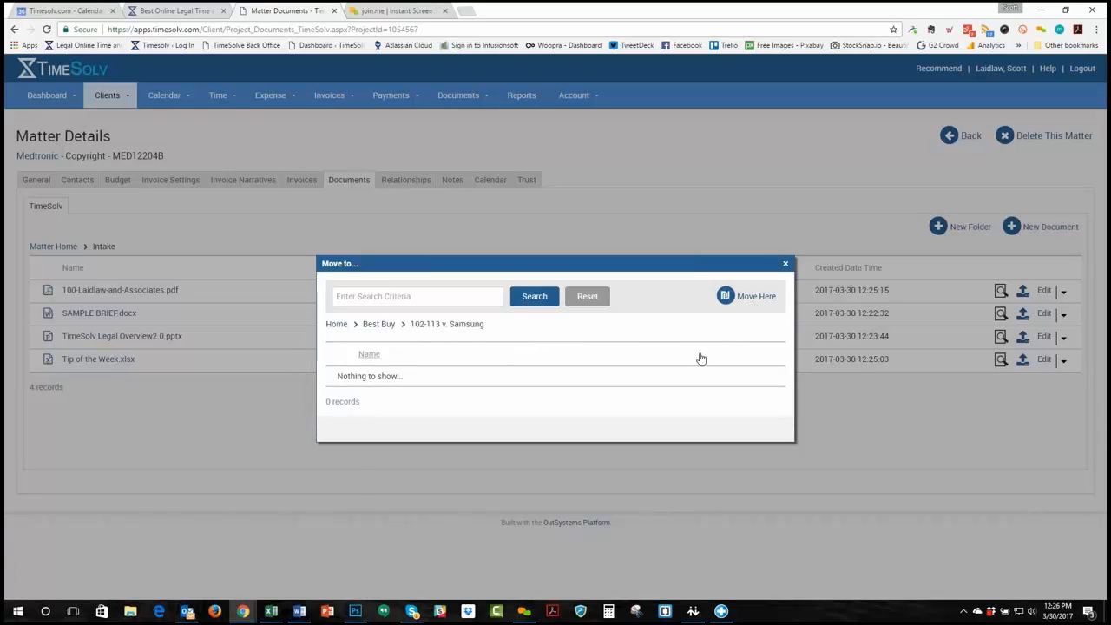
left_click(786, 263)
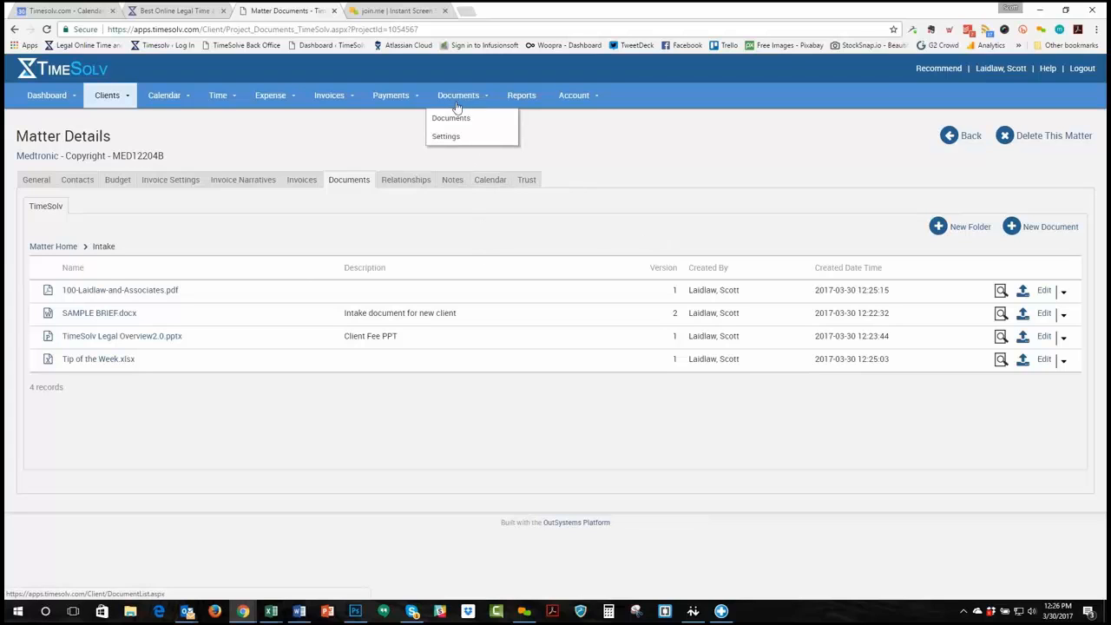
Go to the top level of the firm-wide document list and search for documents tagged Intake
left_click(452, 118)
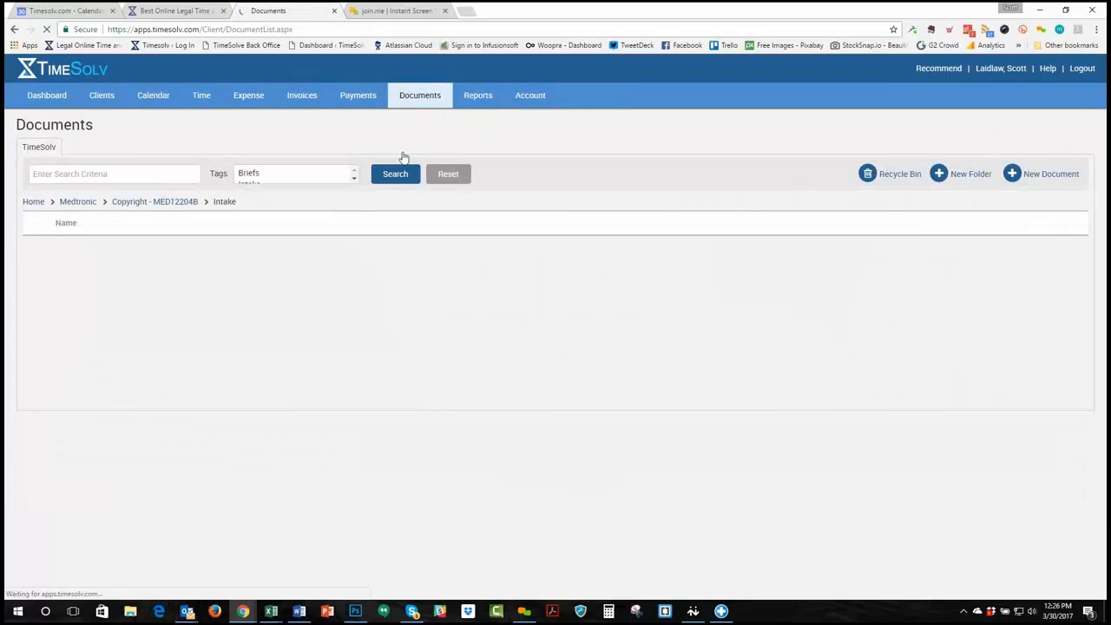
left_click(38, 210)
left_click(268, 173)
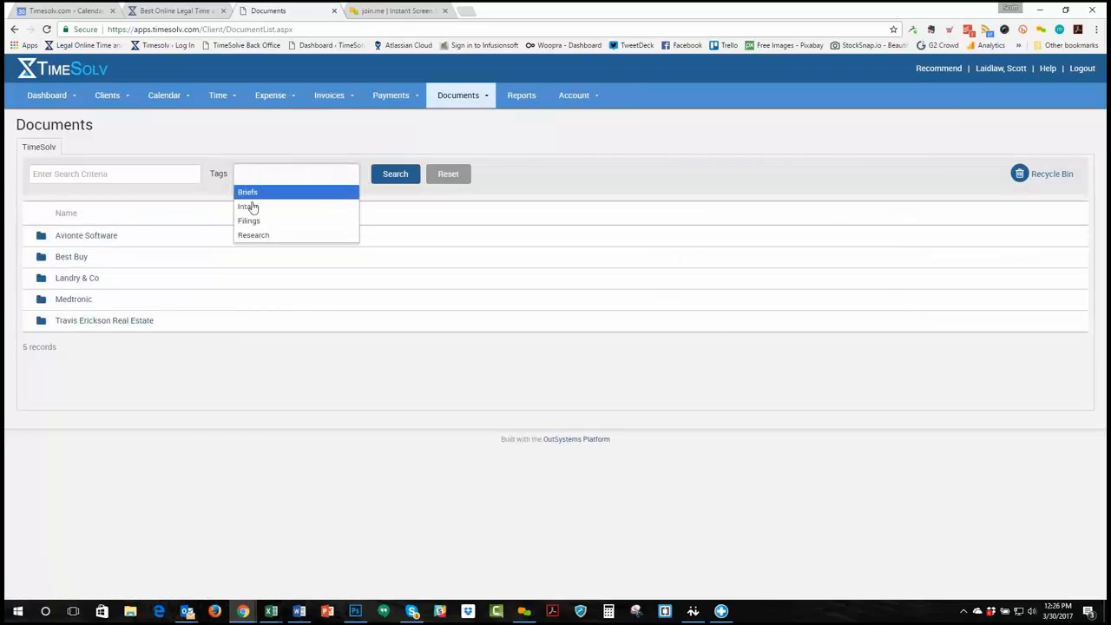
left_click(249, 207)
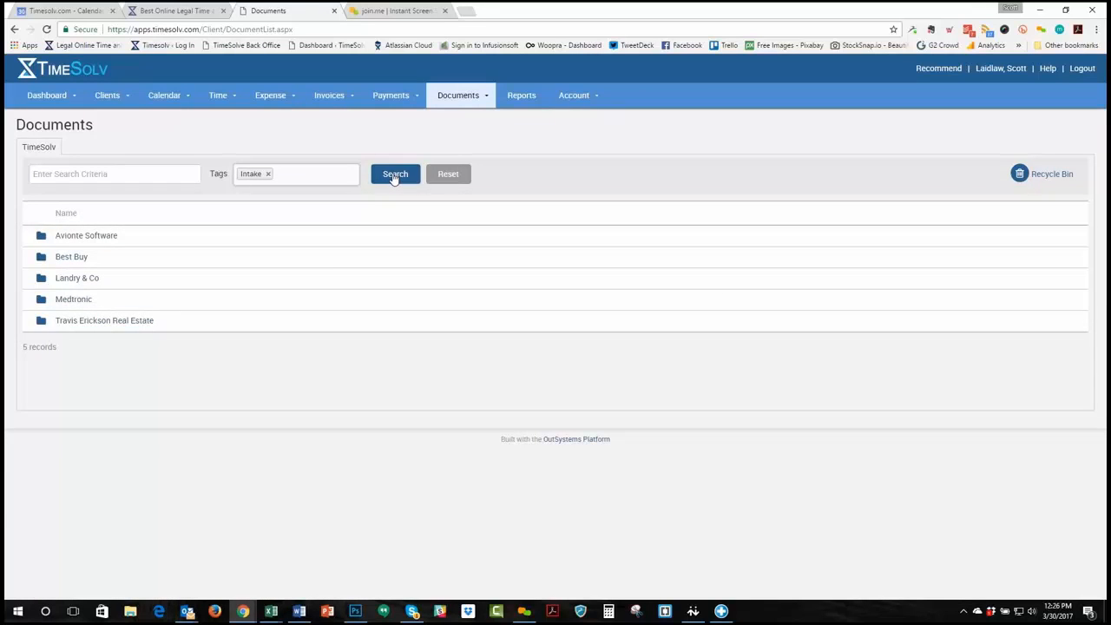
left_click(395, 176)
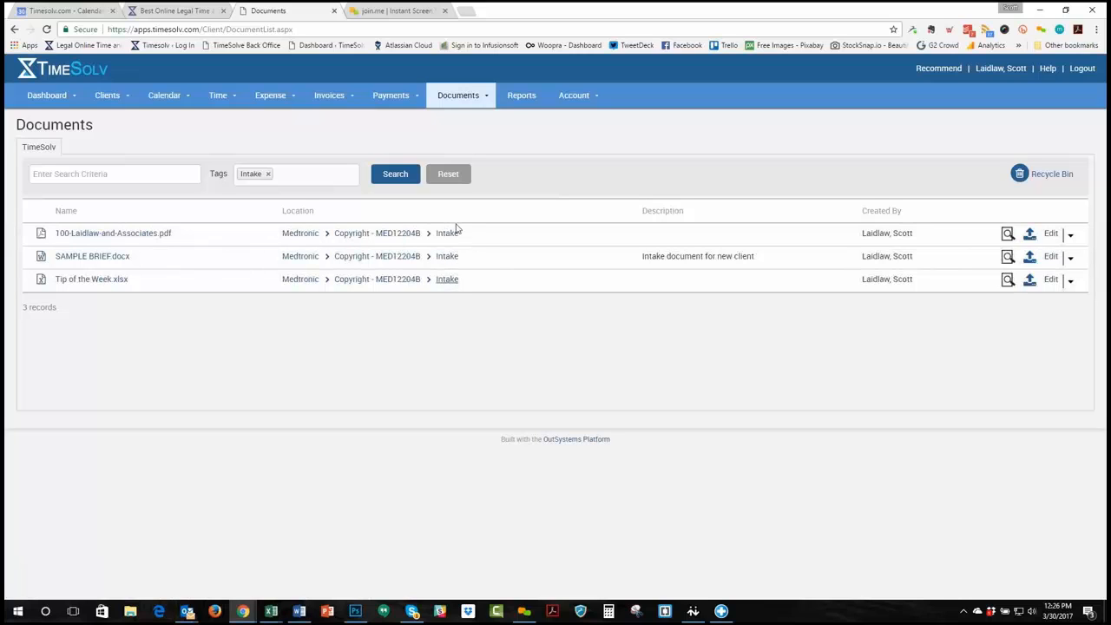
Replace the Intake tag filter with Research, search the documents and clear the tag filter
left_click(268, 174)
left_click(245, 174)
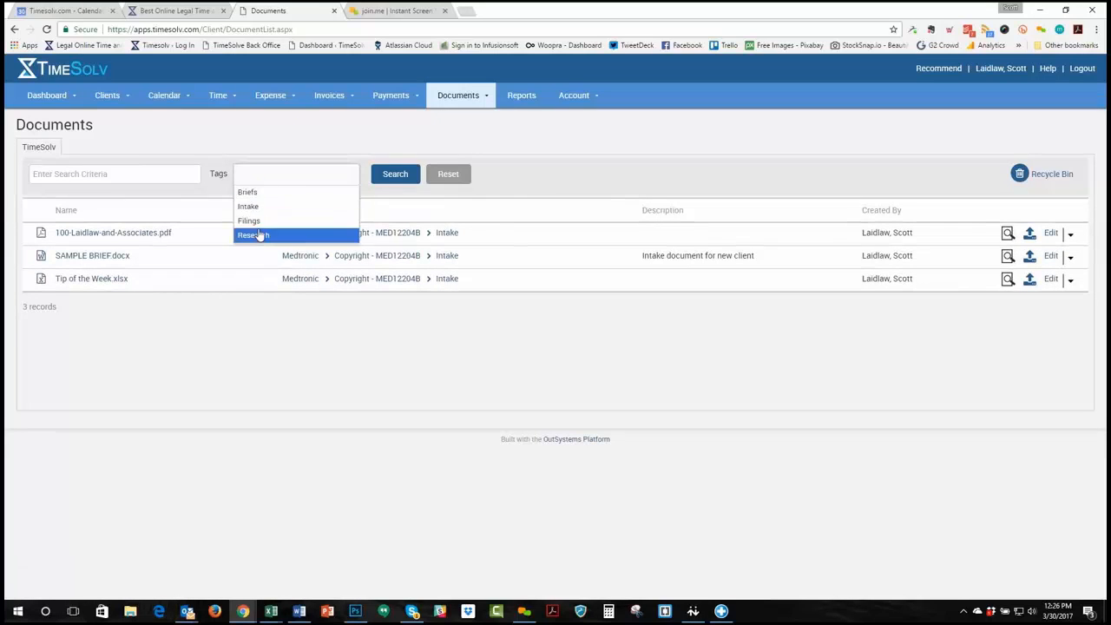
left_click(261, 234)
left_click(393, 174)
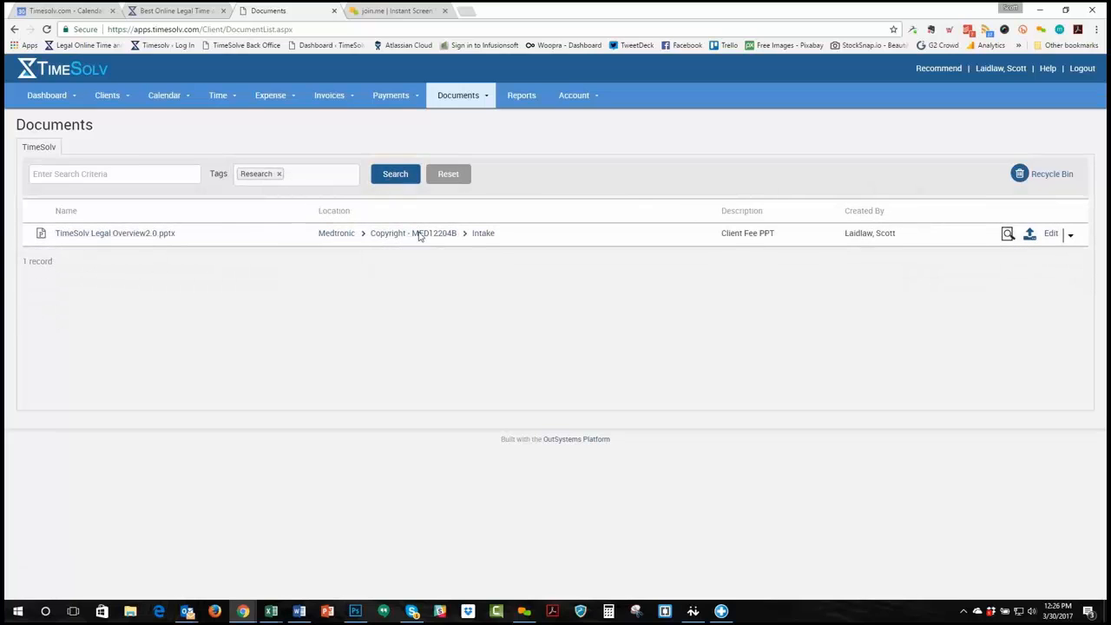
left_click(280, 173)
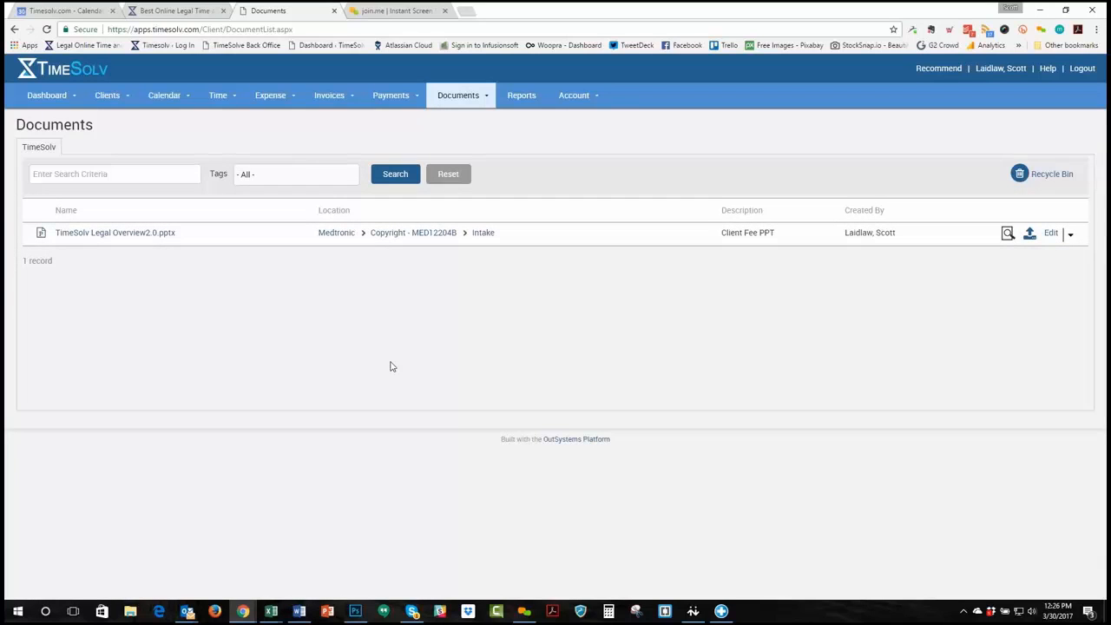